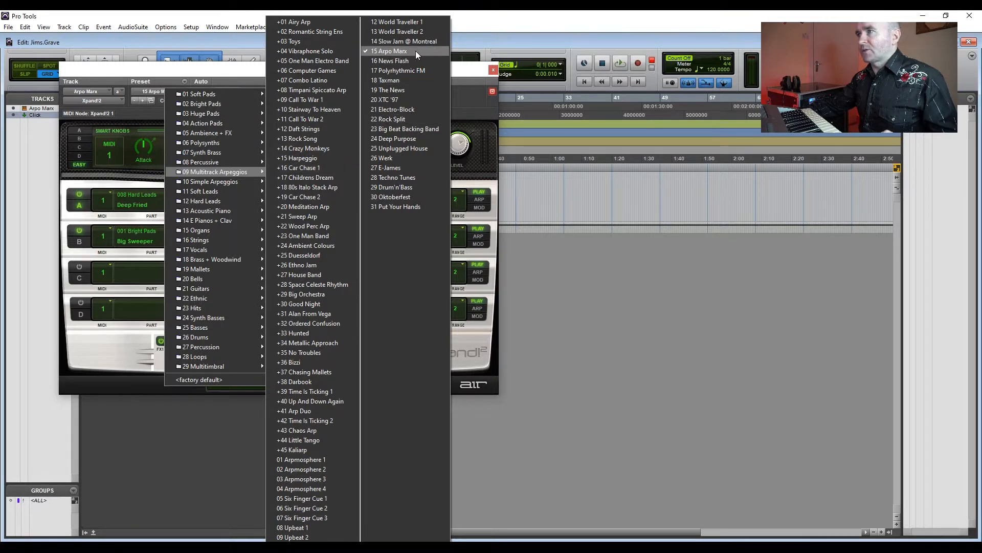
Load the 15 Arpo Marx multitrack arpeggio preset in Xpand!2 and record the arpeggio part on the Arpo Marx track from bar 1
left_click(440, 54)
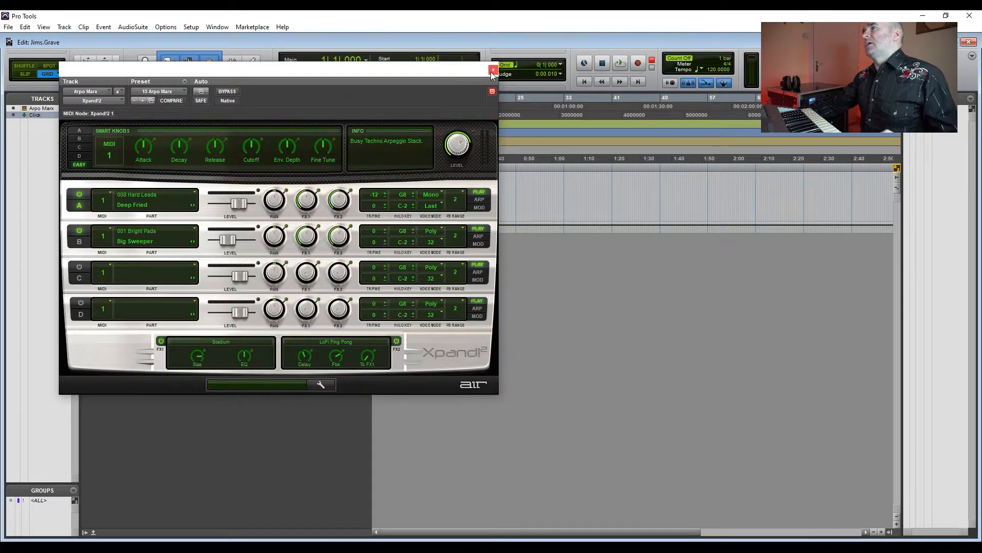
left_click(492, 70)
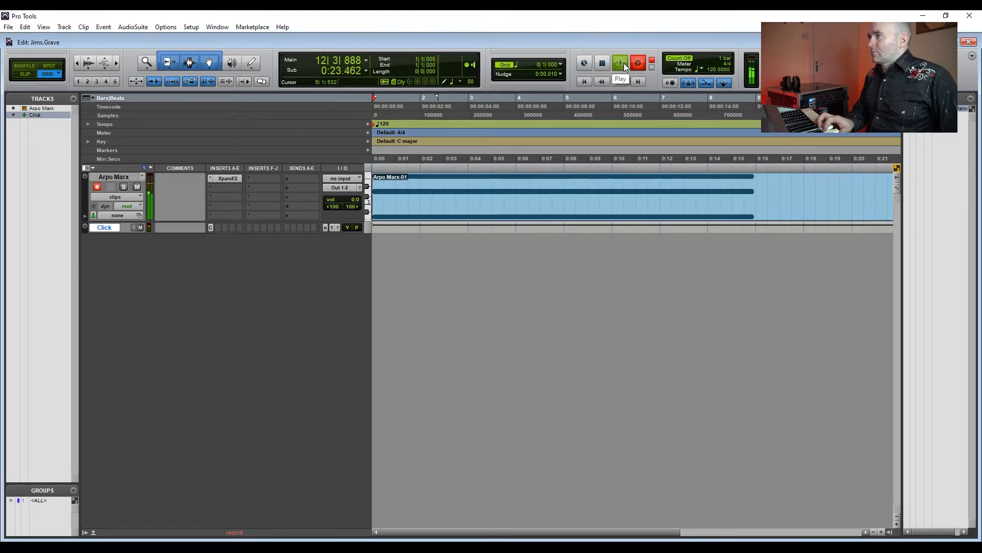
key("space")
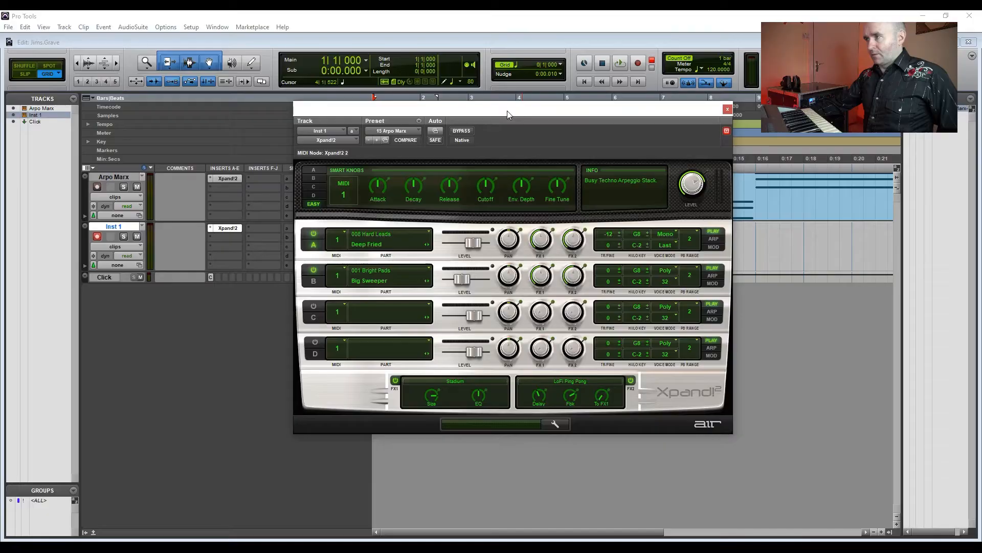
Load the 41 Hi-Hats Menu drum preset in Xpand!2 on the Inst 1 track and record a hi-hat part from bar 1
left_click(390, 129)
mouse_move(453, 377)
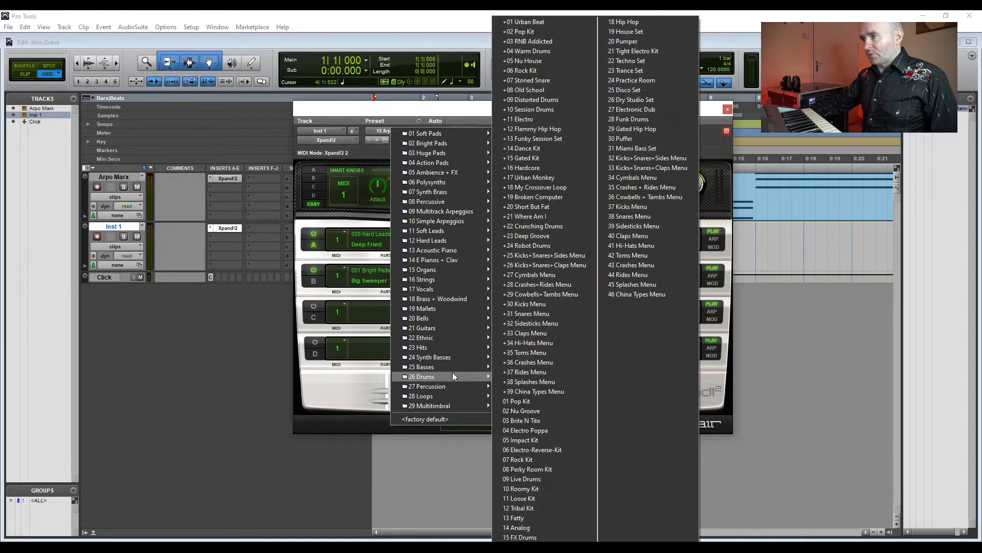
left_click(633, 245)
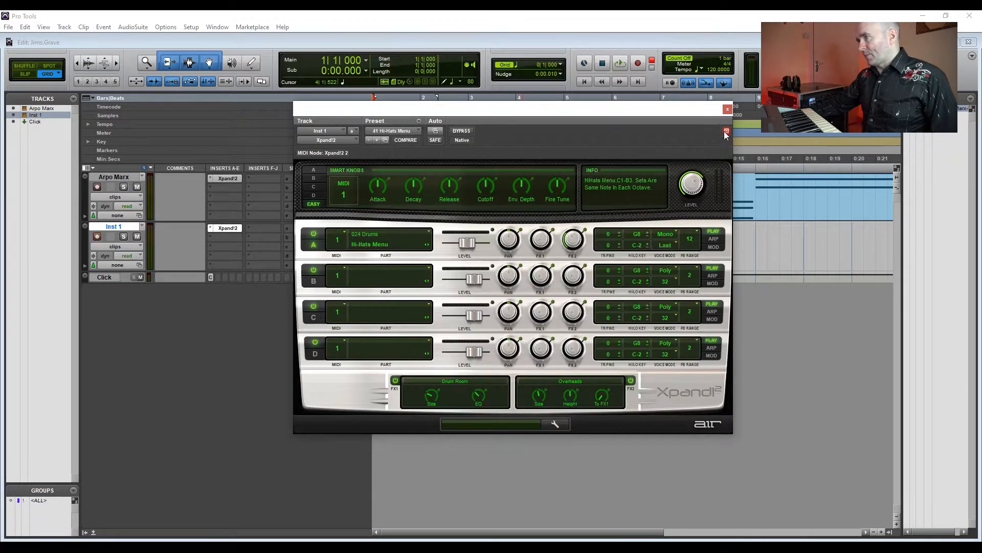
left_click(727, 109)
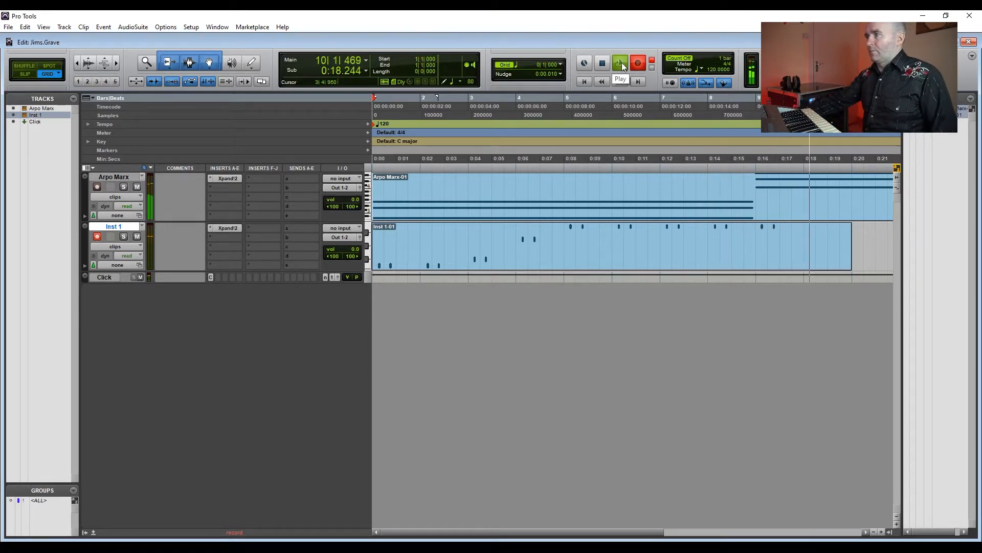
key("space")
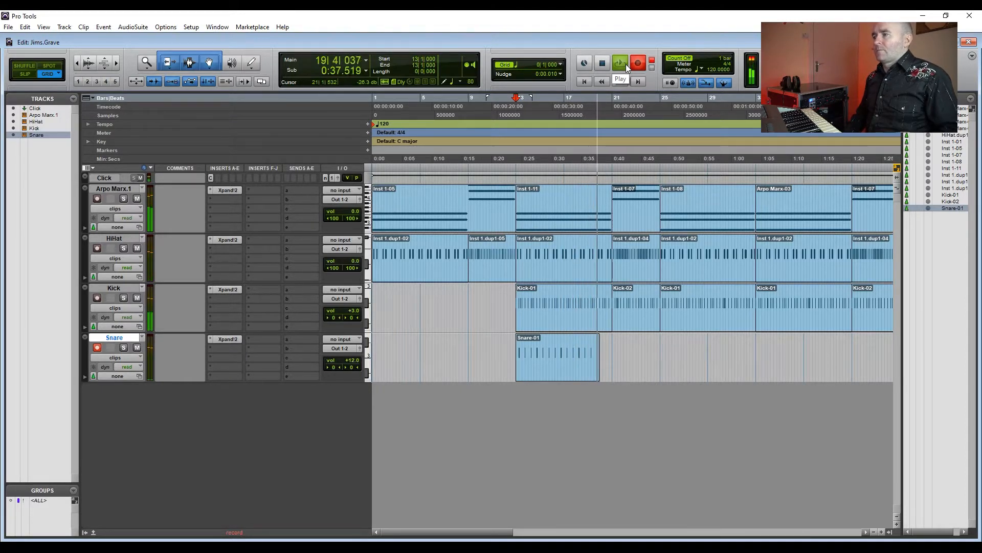
Finish recording the snare part on the Snare track from bar 13
key("space")
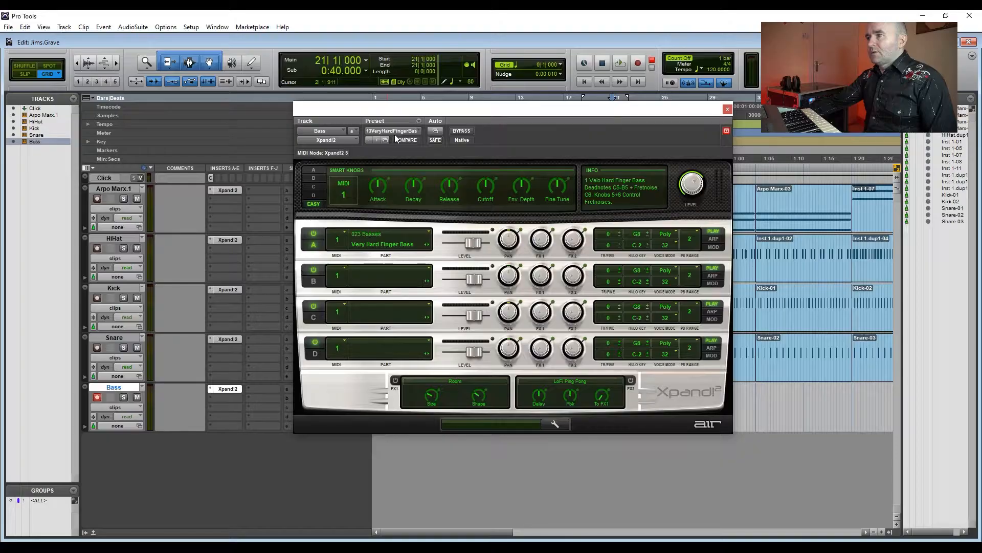
Load the 13 Very Hard Finger Bass preset in Xpand!2 on the Bass track and record a bass part from bar 21
left_click(394, 132)
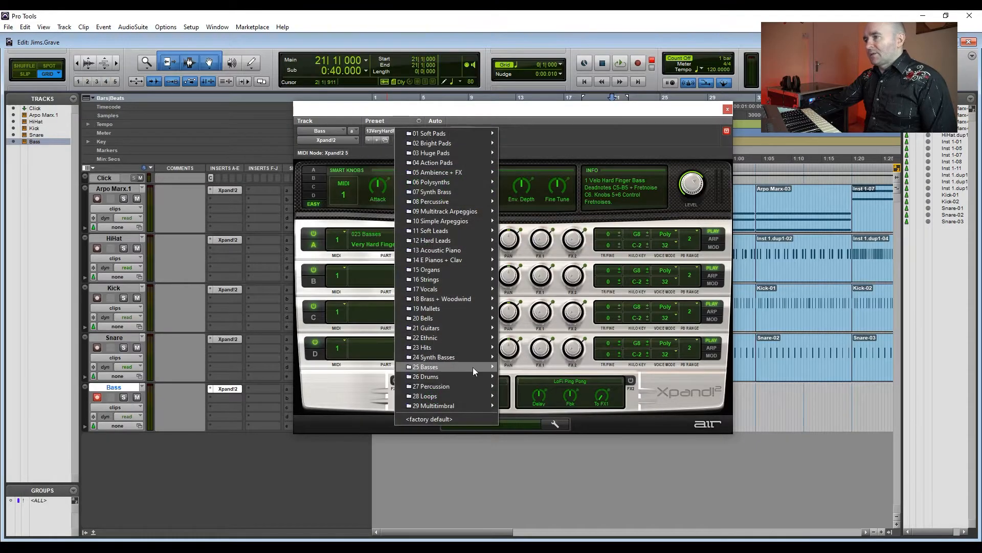
mouse_move(472, 367)
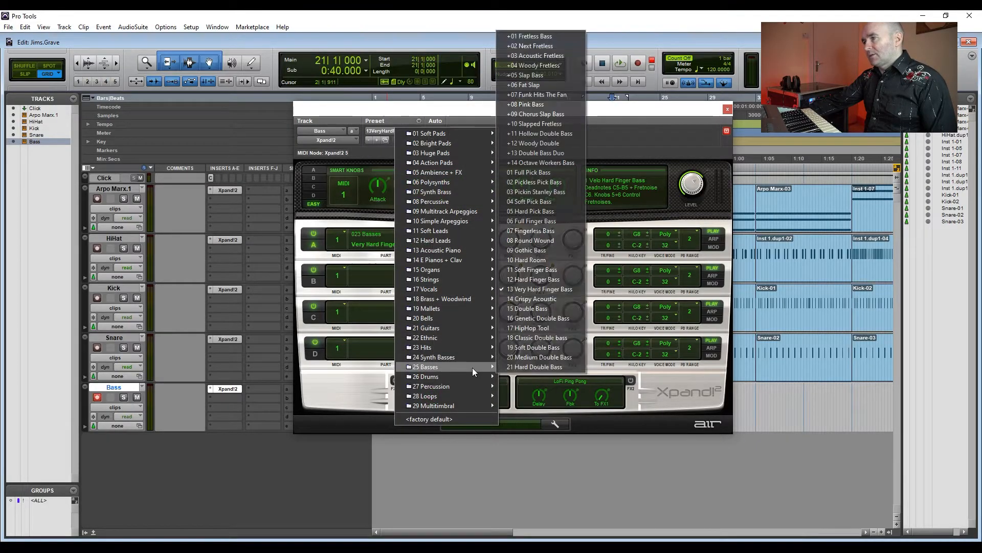
left_click(530, 291)
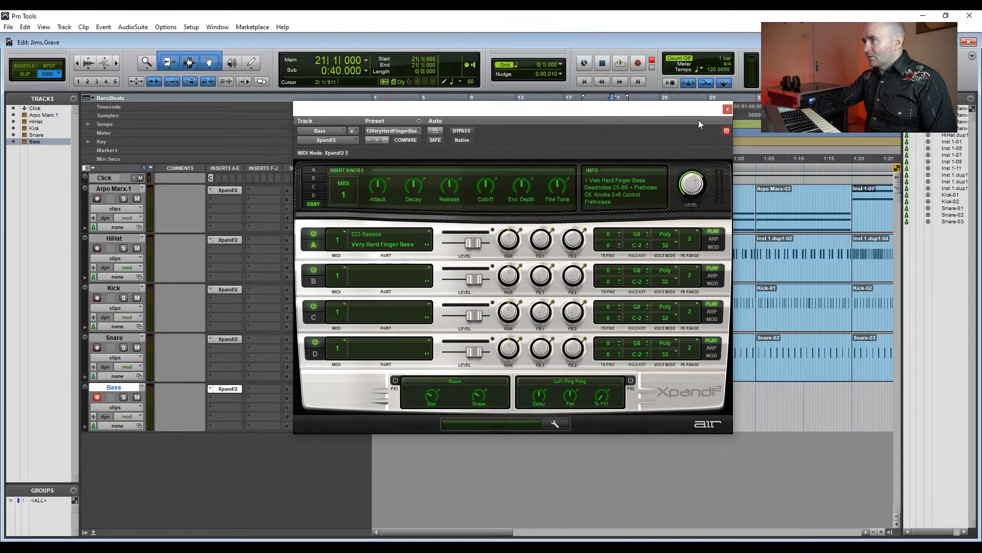
left_click(727, 110)
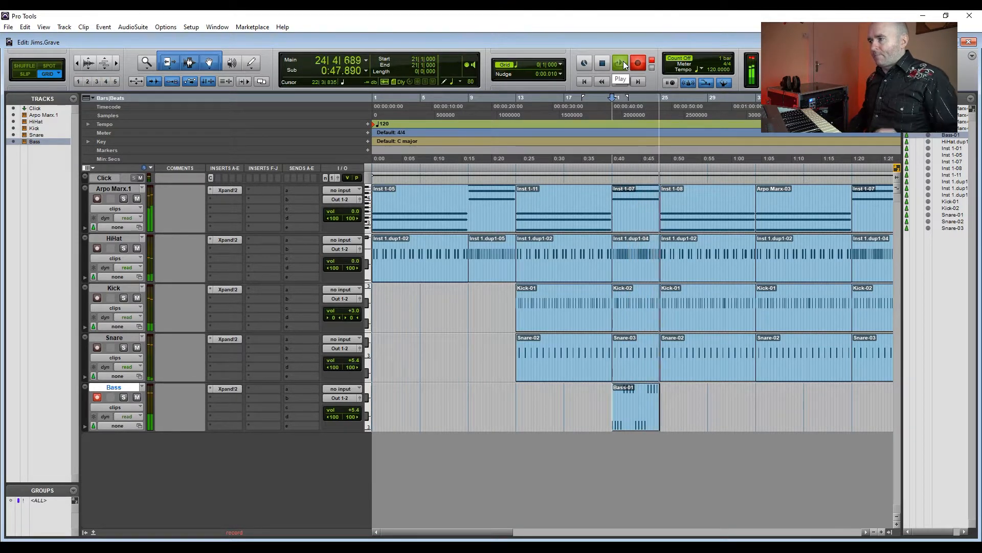
key("space")
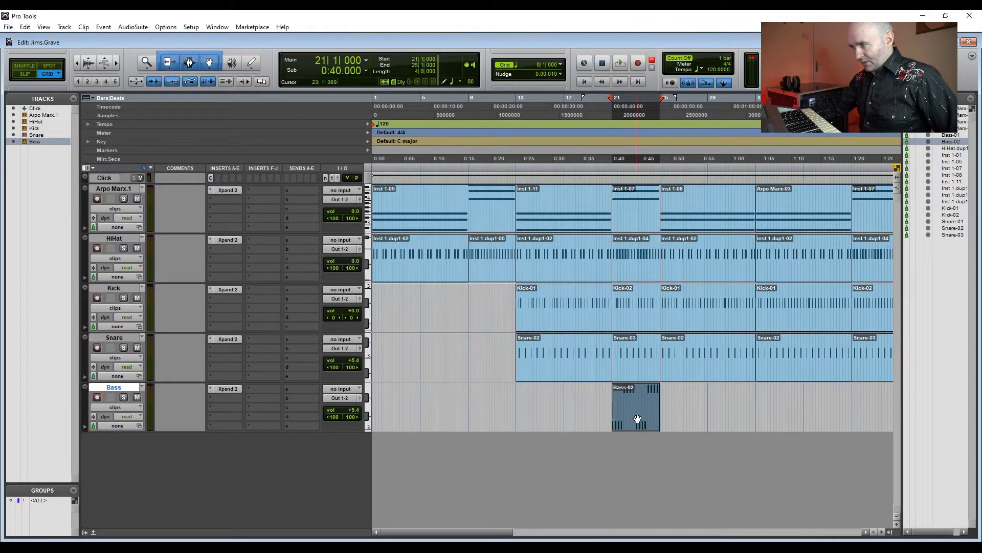
Open the Quantize event operation for the recorded bass clip at bar 21
right_click(638, 419)
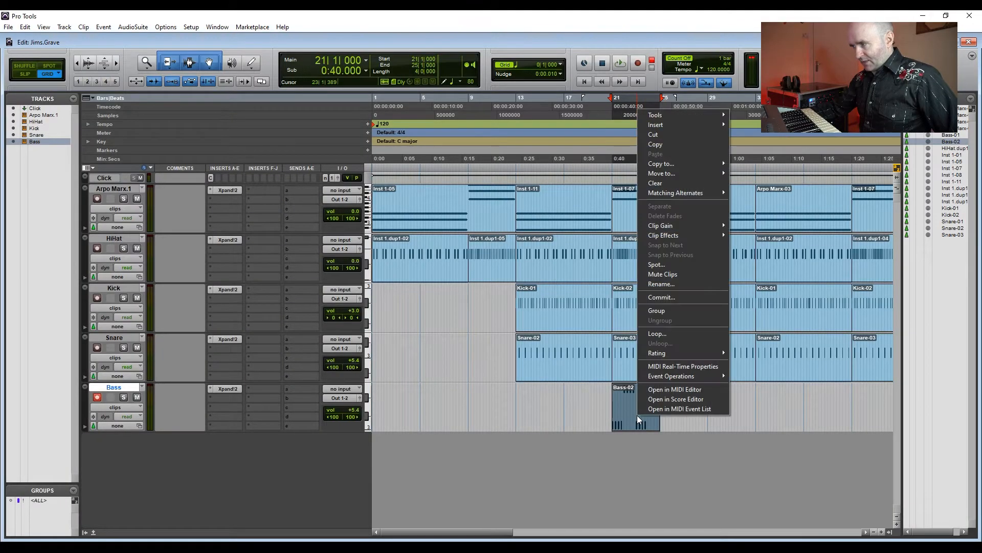
mouse_move(670, 377)
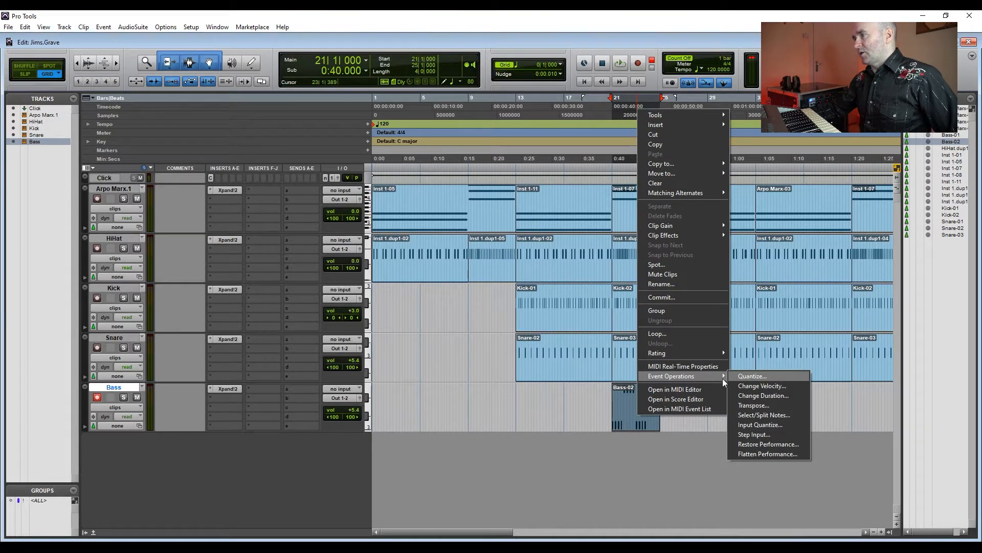
left_click(748, 378)
left_click_drag(346, 225, 312, 235)
Examine the note values and groove templates available for the quantize grid, keeping it at 1/8 note
left_click(301, 325)
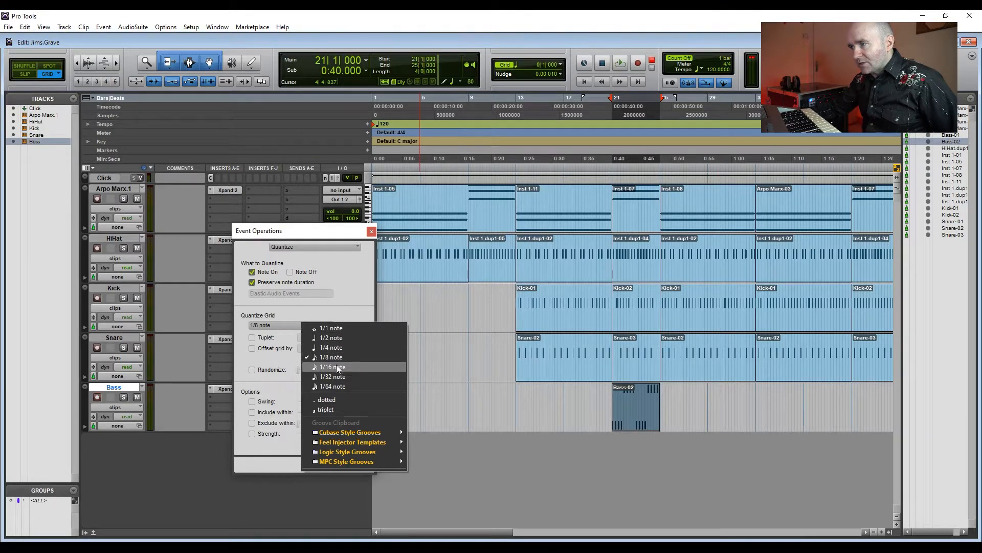
left_click(333, 301)
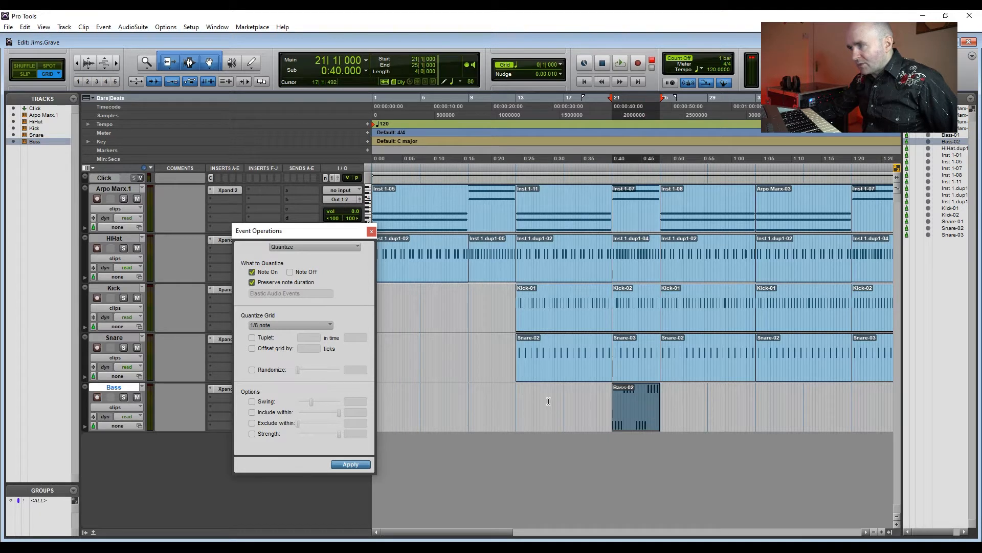
left_click(305, 325)
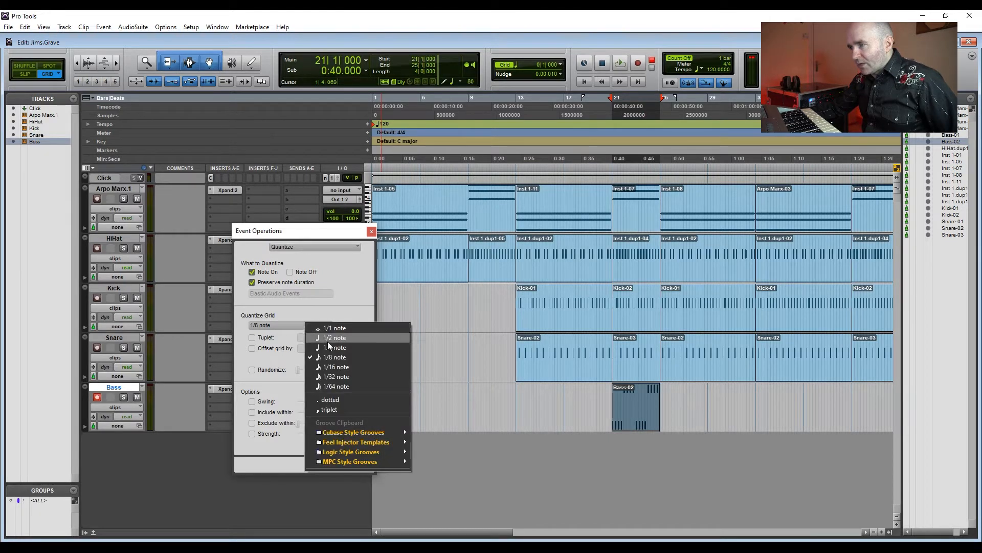
left_click(342, 315)
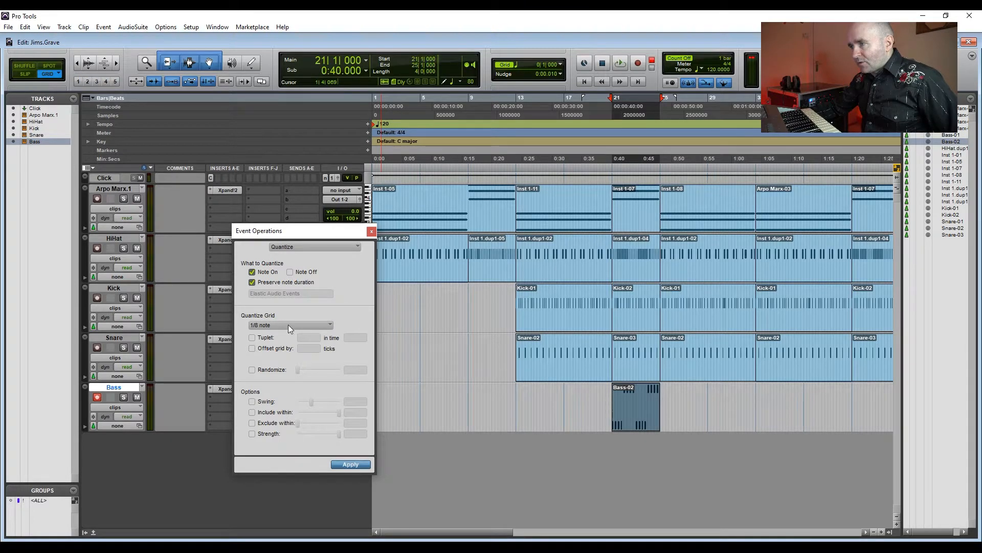
left_click(330, 327)
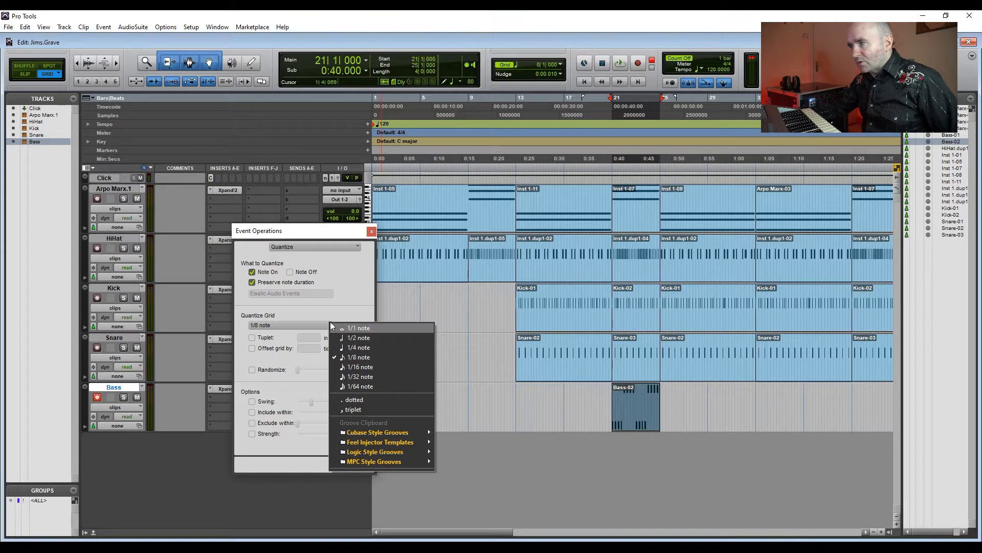
left_click(319, 311)
left_click(317, 325)
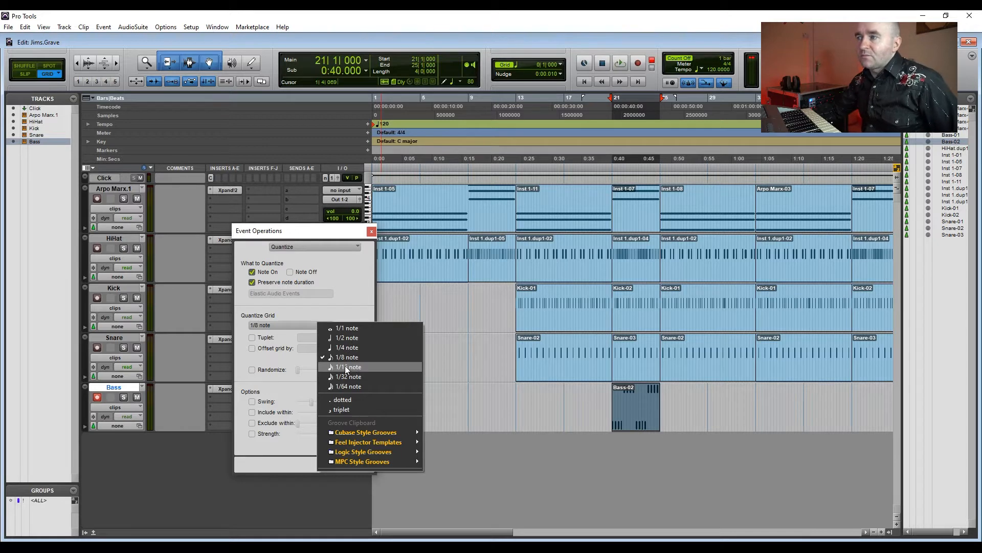
left_click(328, 317)
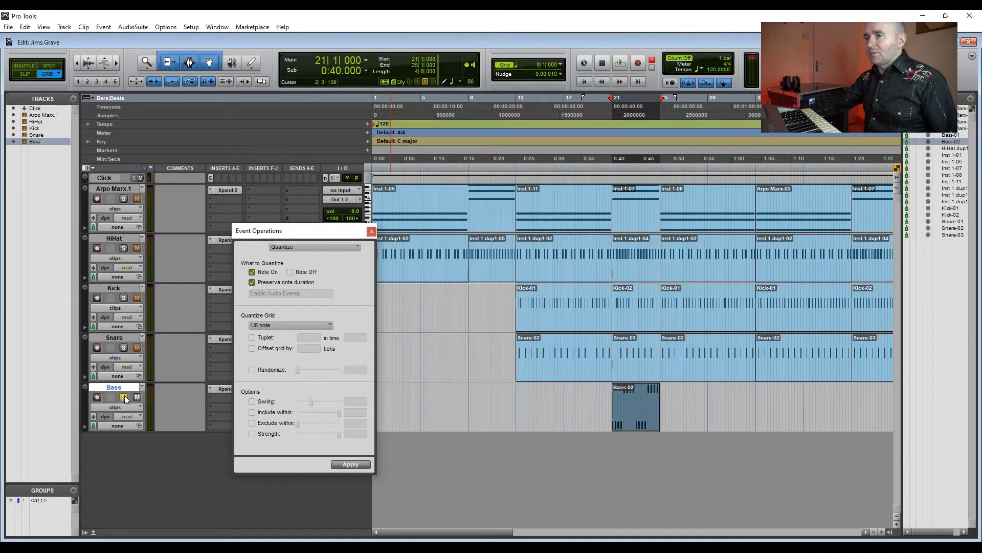
Close the Event Operations window and play back the bass clip in bars 21 to 24
left_click(371, 230)
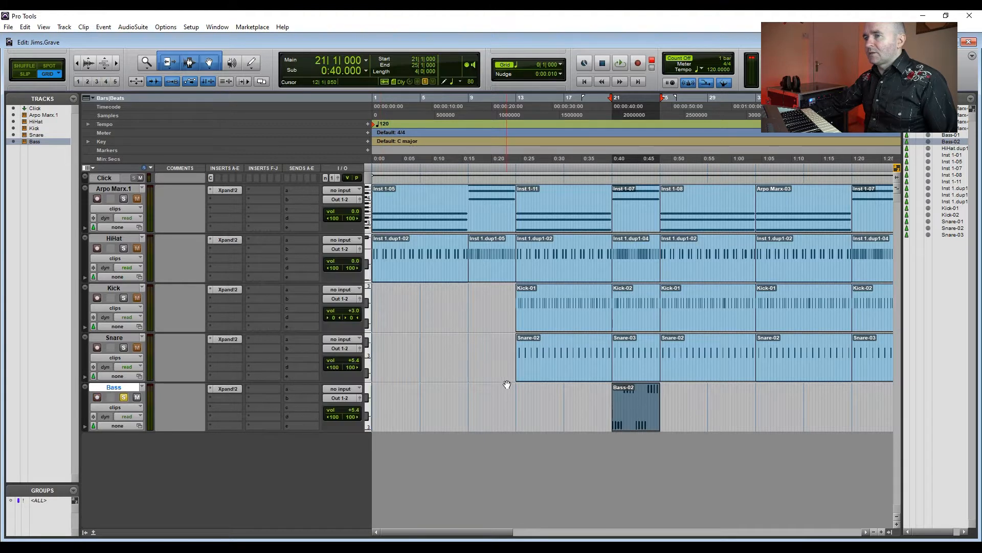
key("space")
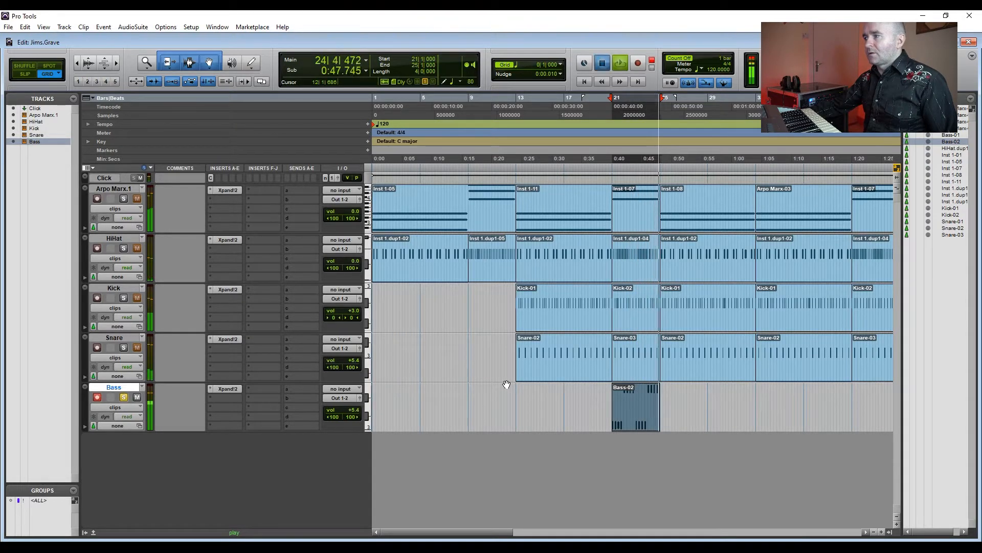
key("space")
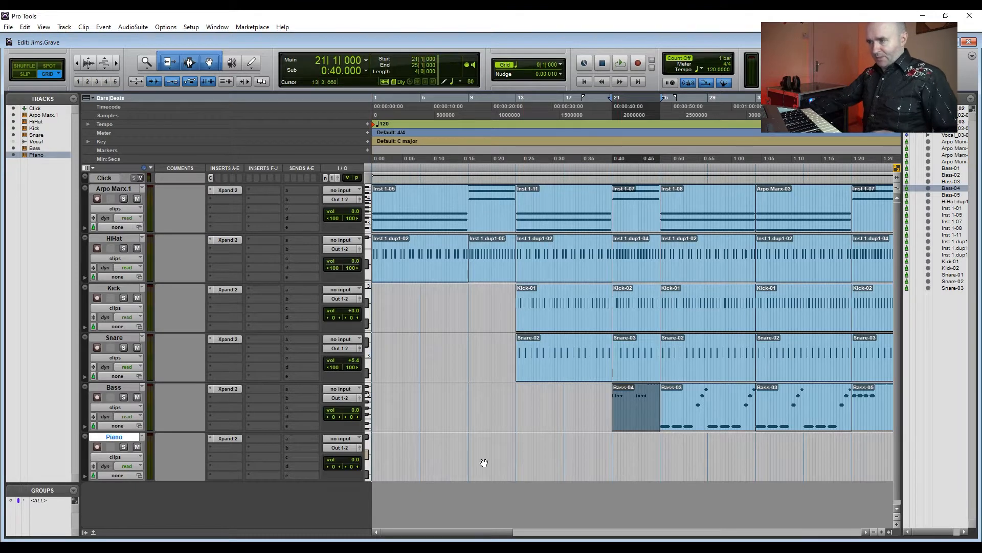
Review the Acoustic Piano presets in Xpand!2 on the Piano track, keeping +03 Fosterized
left_click(228, 439)
left_click(417, 131)
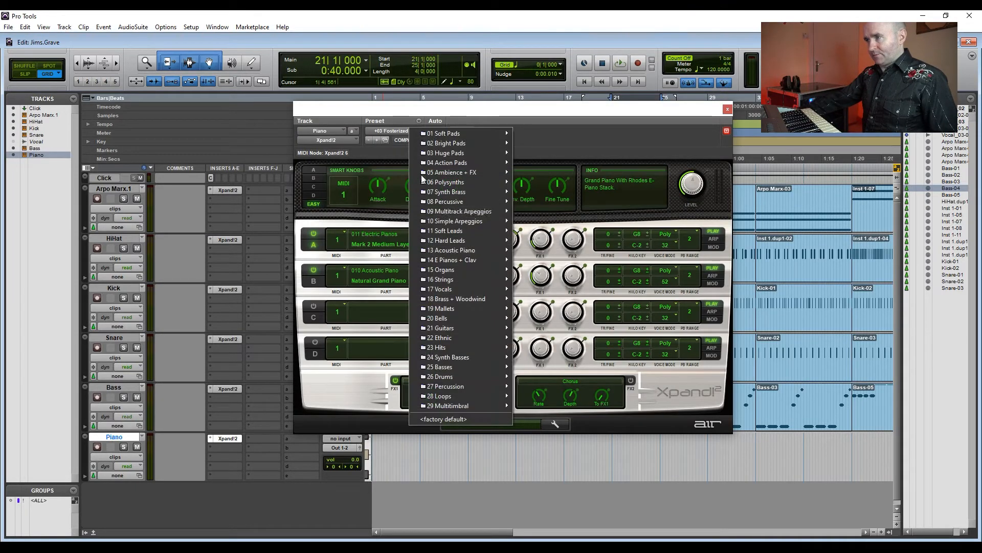
mouse_move(483, 253)
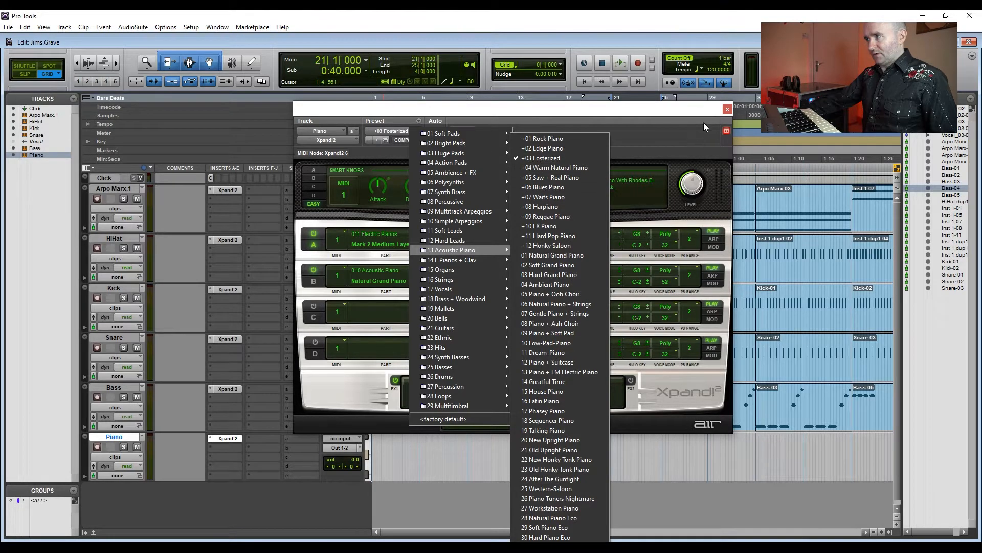
left_click(727, 109)
Record a piano part on the Piano track from bar 21
left_click(612, 449)
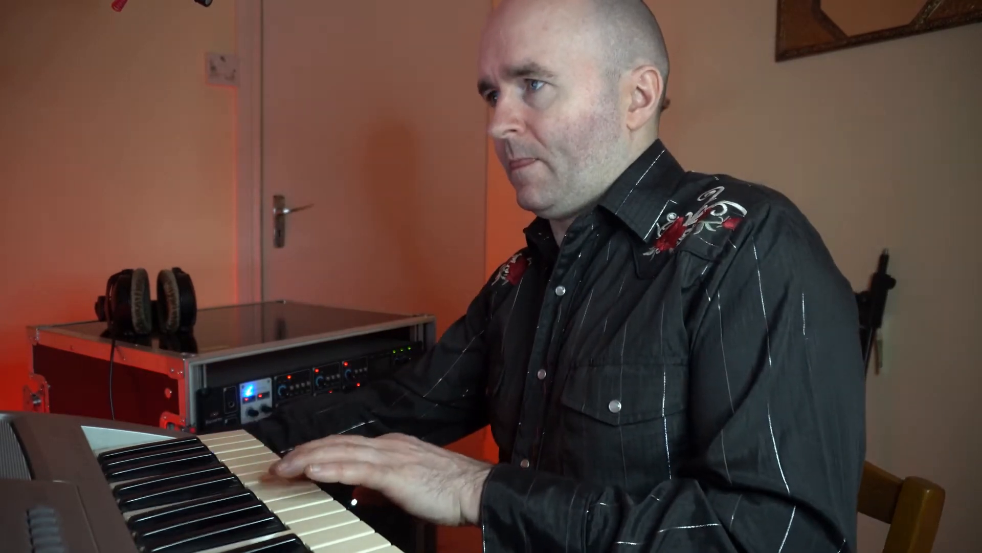
left_click(621, 65)
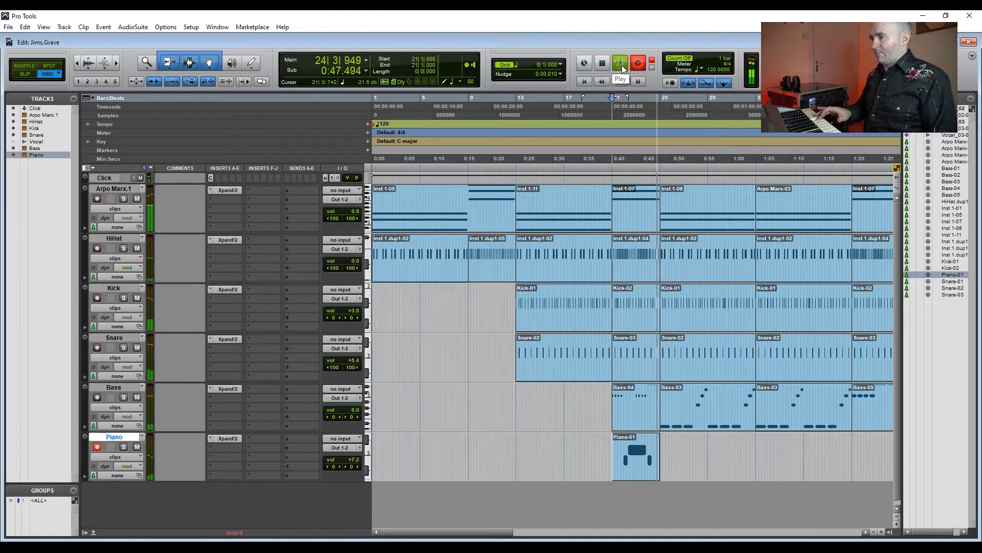
key("space")
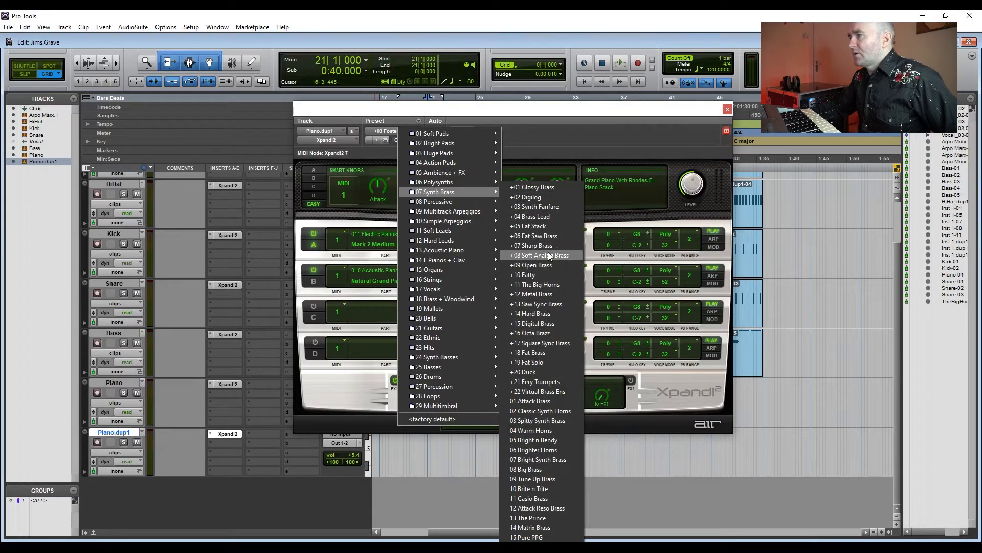
Load the +11 The Big Horns synth brass preset in Xpand!2 on the duplicated Piano track
left_click(553, 284)
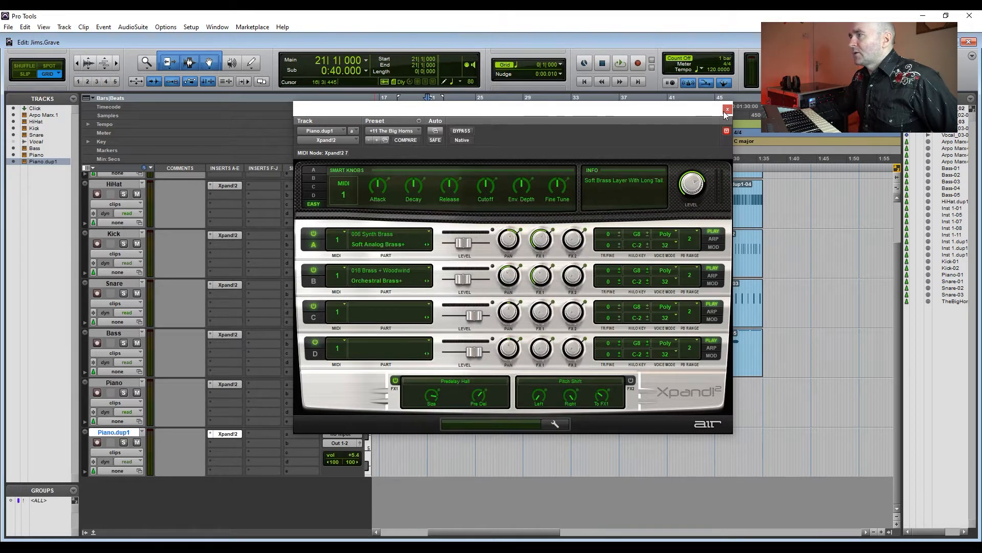
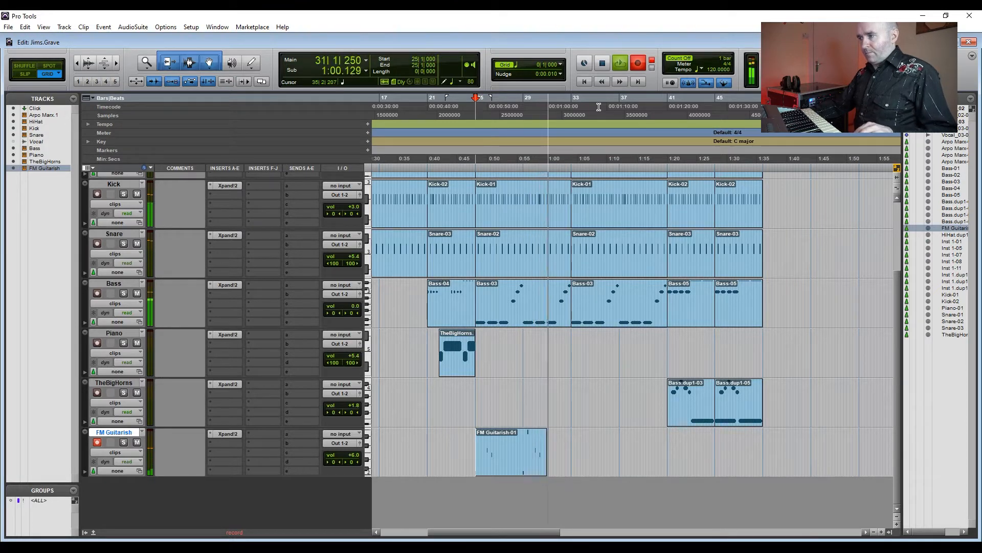
Finish recording the part on the FM Guitarish track from bar 25
left_click(603, 65)
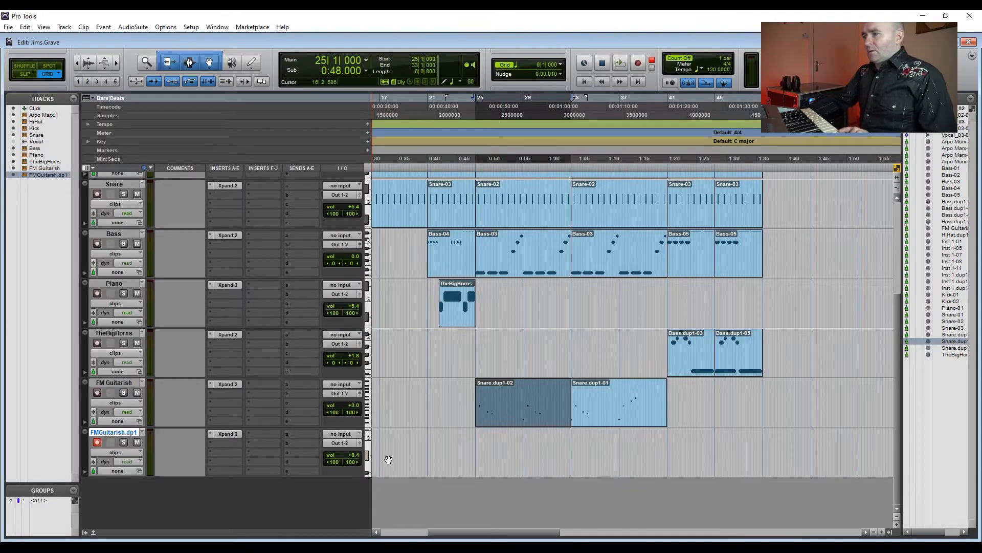
Choose the 18 Bright FM Piano preset from E Pianos + Clav in Xpand!2 on the duplicated FM Guitarish track
left_click(226, 435)
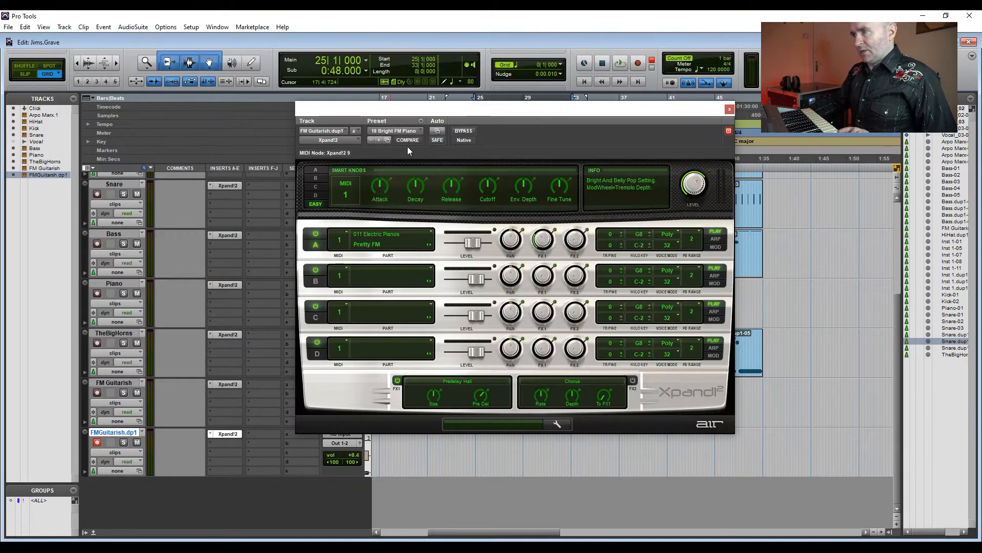
left_click(389, 131)
mouse_move(464, 262)
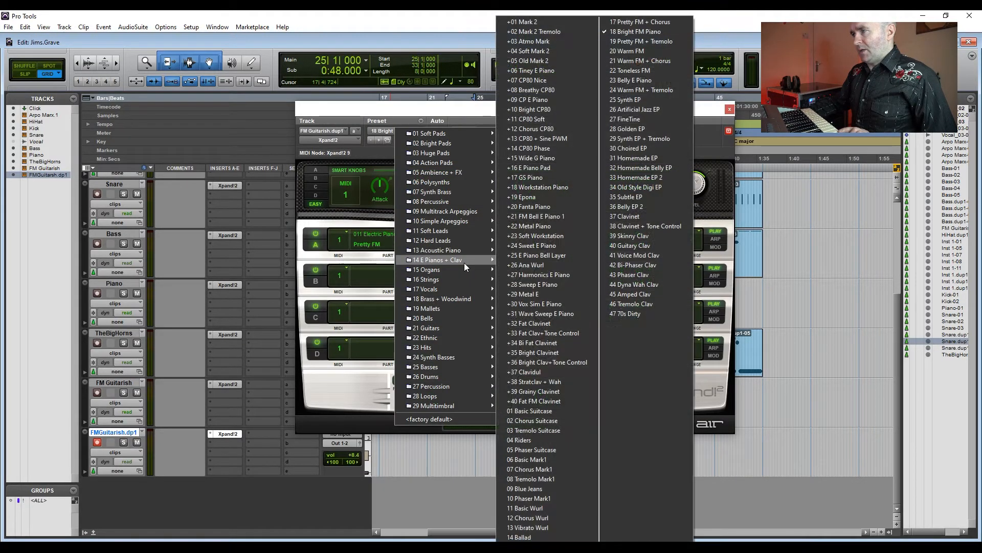
left_click(665, 32)
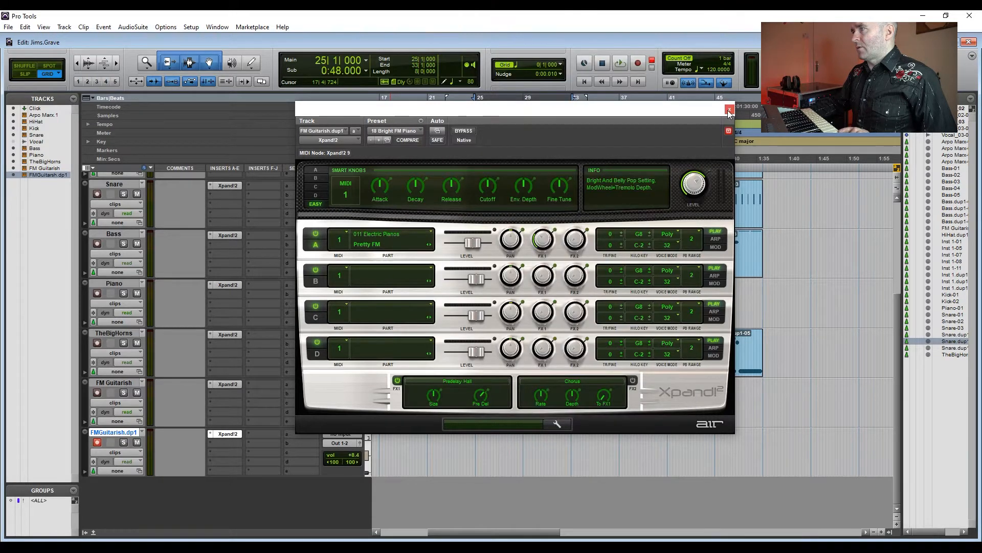
left_click(730, 111)
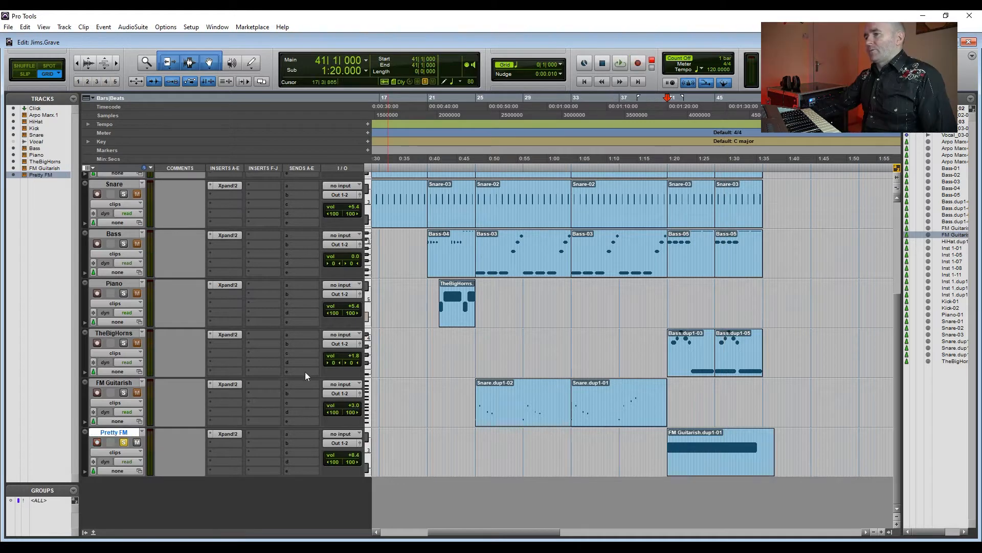
Create one new stereo audio track below the Pretty FM track
right_click(116, 431)
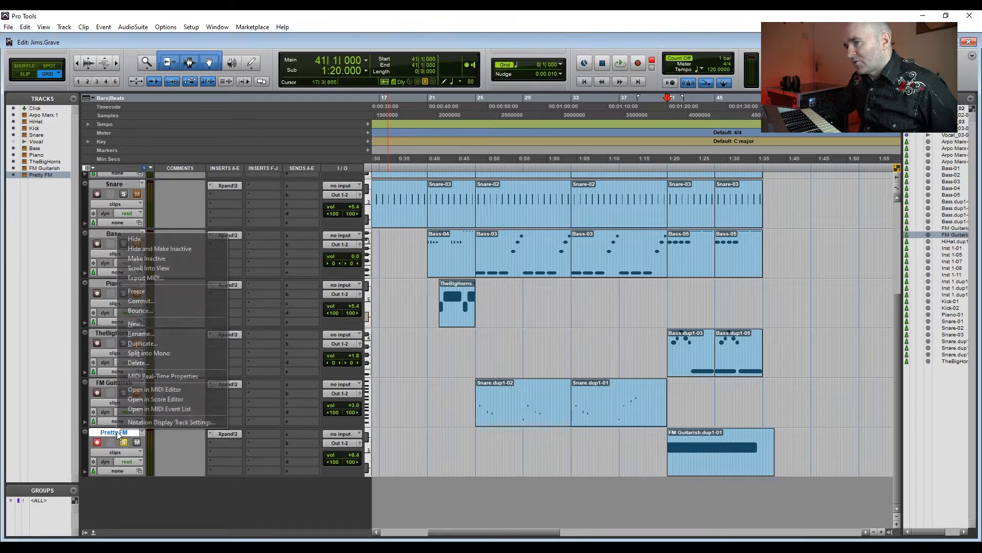
left_click(136, 324)
left_click(431, 195)
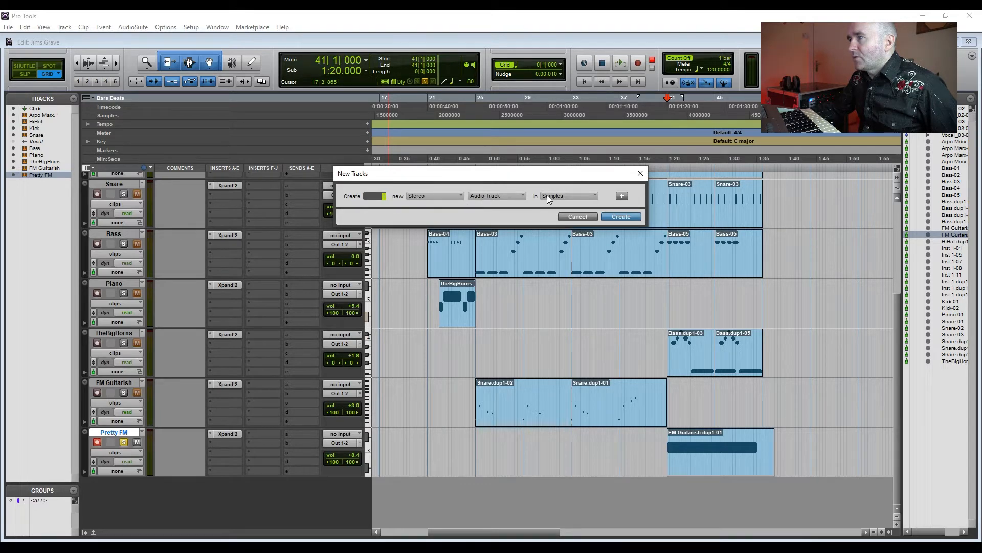
left_click(620, 217)
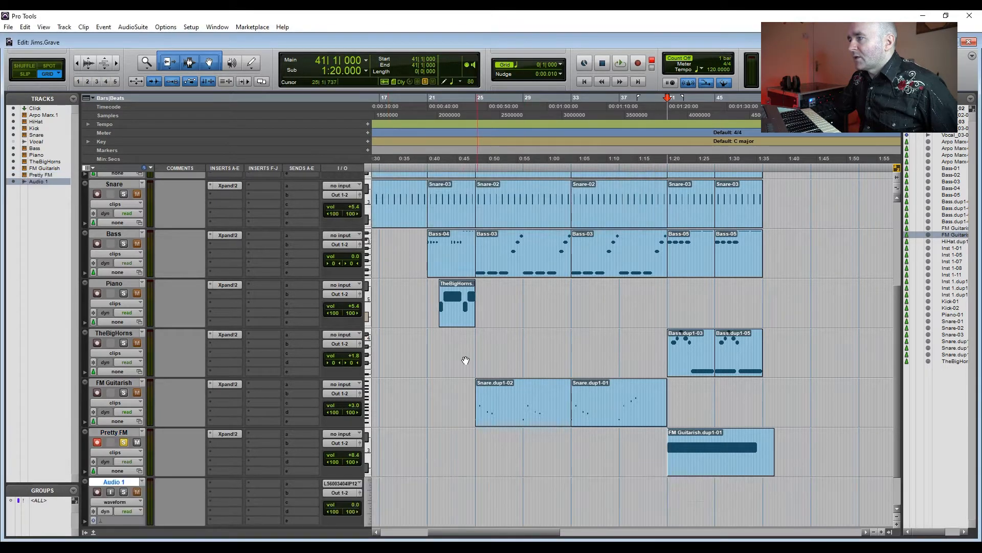
scroll(419, 388, "down", 1)
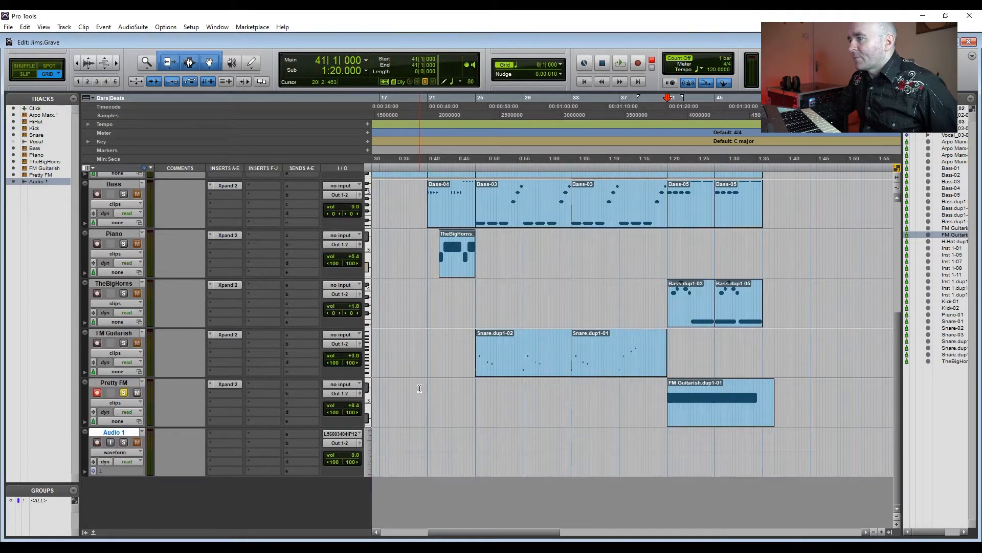
Set the input of the Audio 1 track to Bus 1-2 (Stereo)
left_click(335, 433)
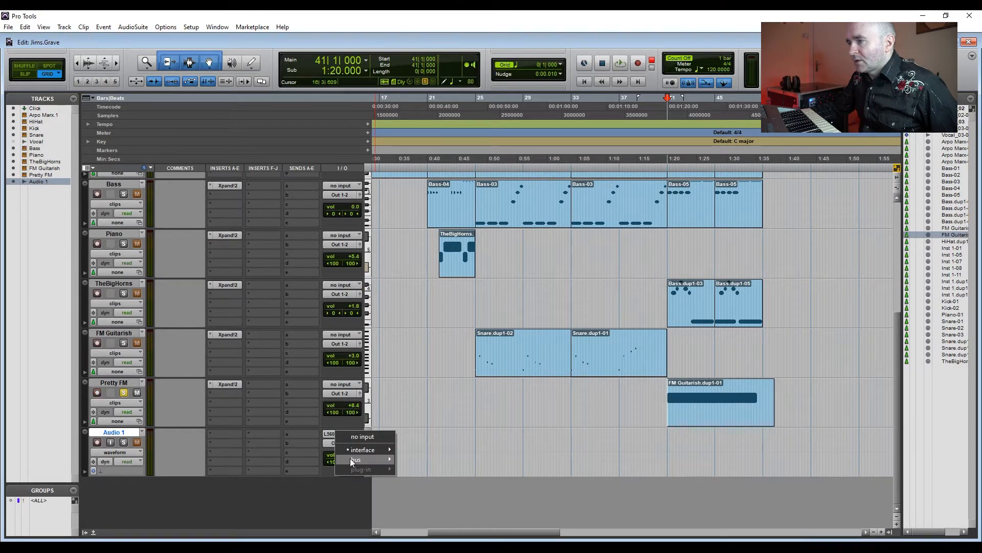
mouse_move(350, 458)
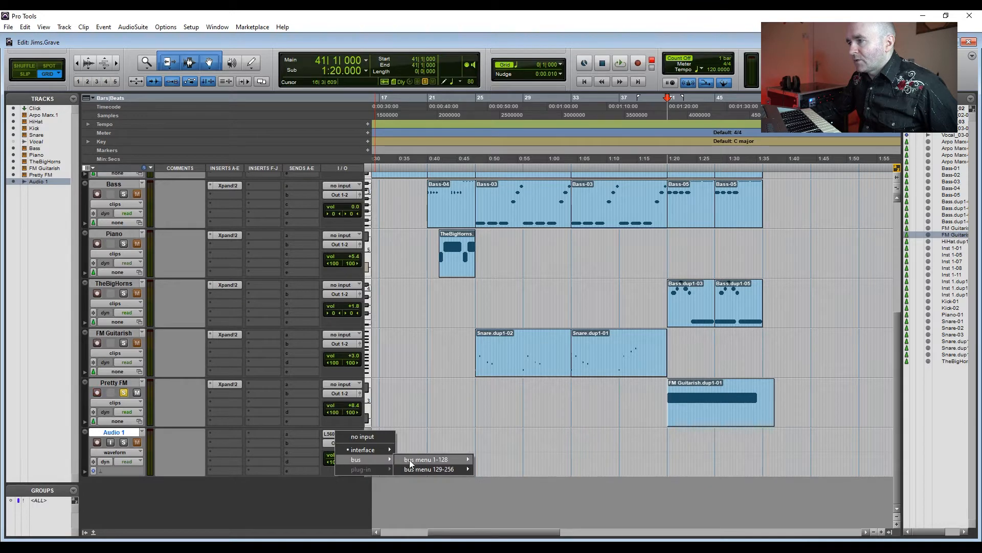
mouse_move(409, 459)
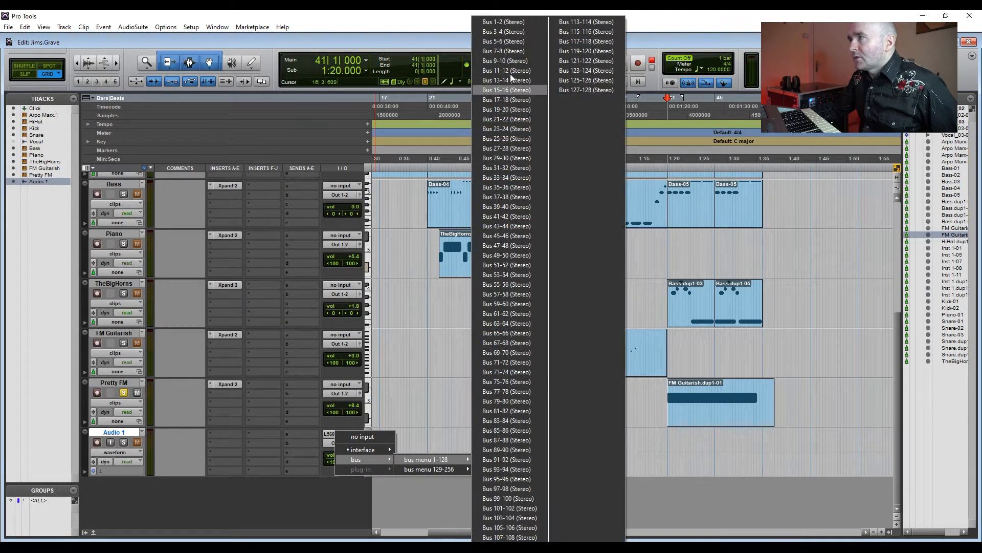
left_click(498, 23)
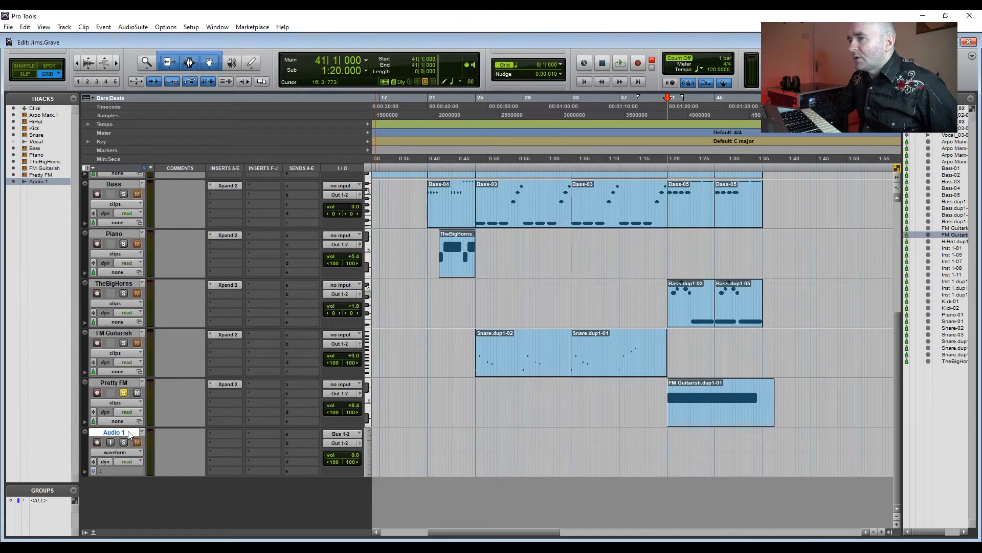
Route the output of the Pretty FM track to Bus 1-2 (Stereo)
left_click(341, 394)
mouse_move(355, 418)
mouse_move(420, 420)
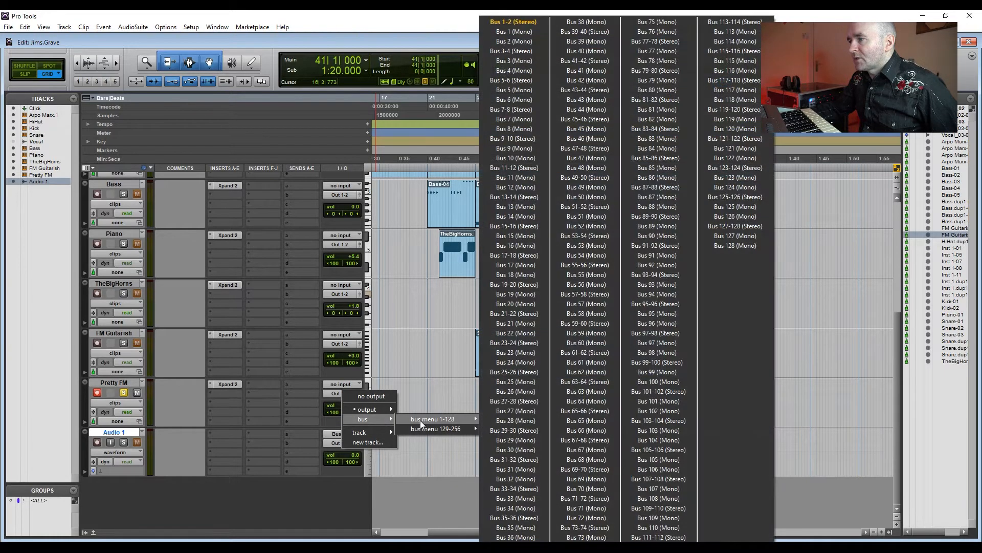
left_click(510, 21)
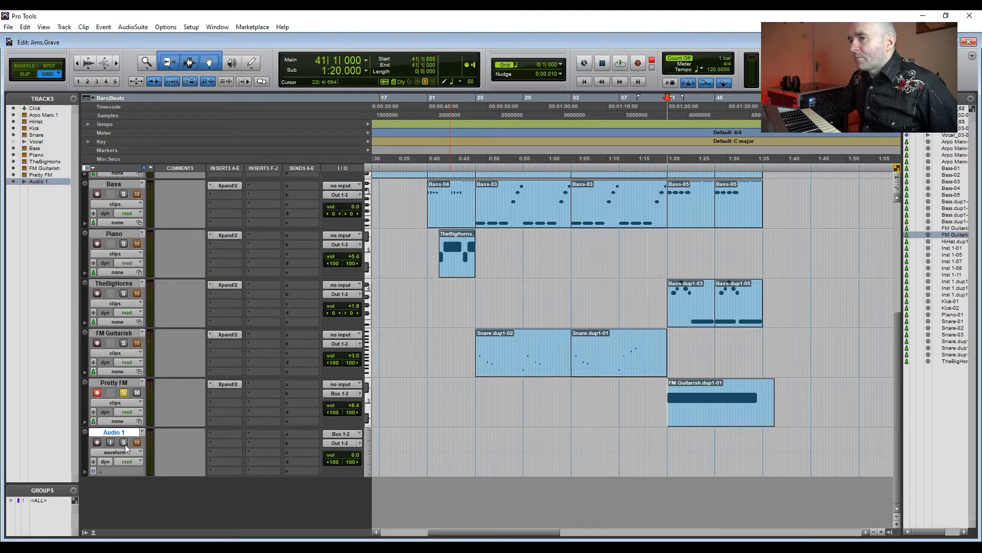
Arm the Audio 1 track and record the Pretty FM clip onto it as audio from bar 41
left_click(97, 441)
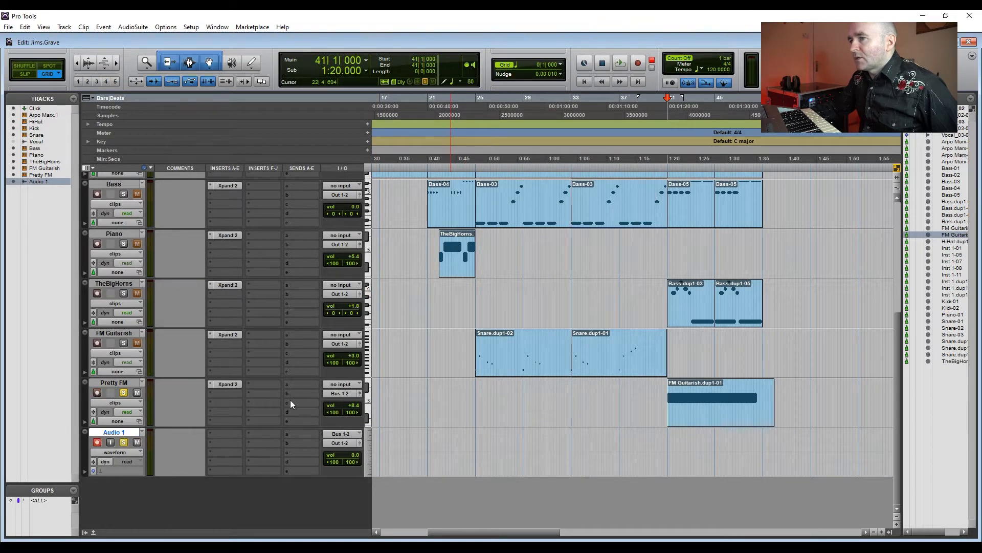
left_click(707, 418)
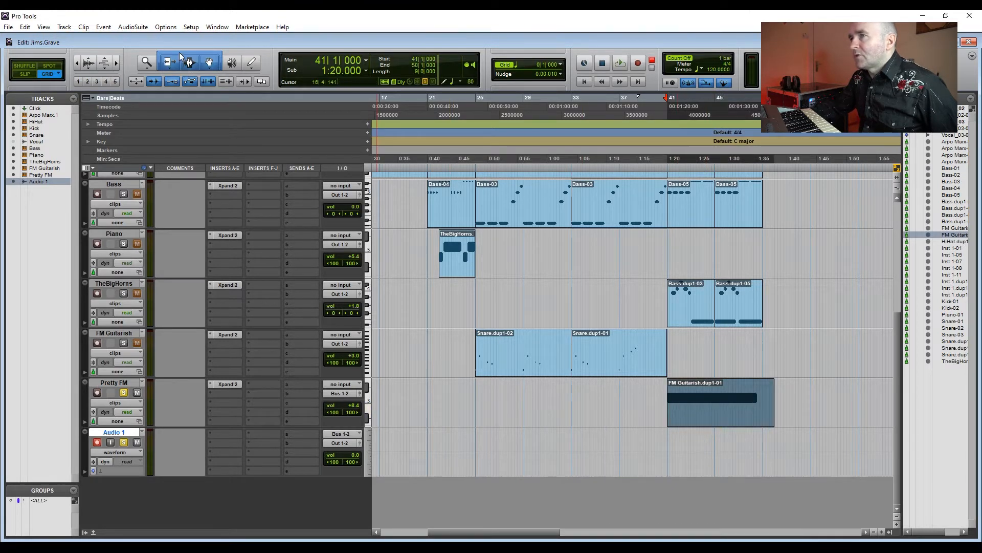
left_click(197, 63)
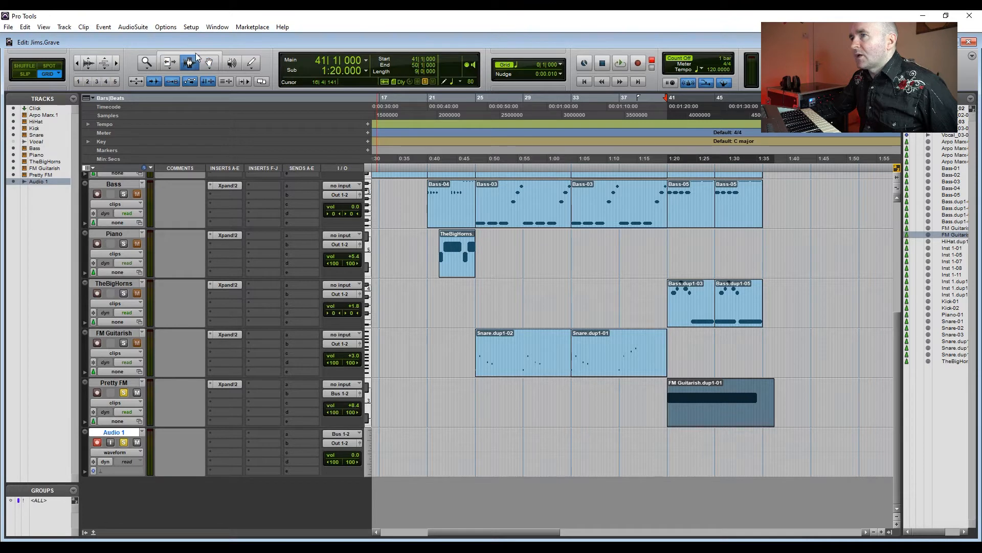
left_click(197, 54)
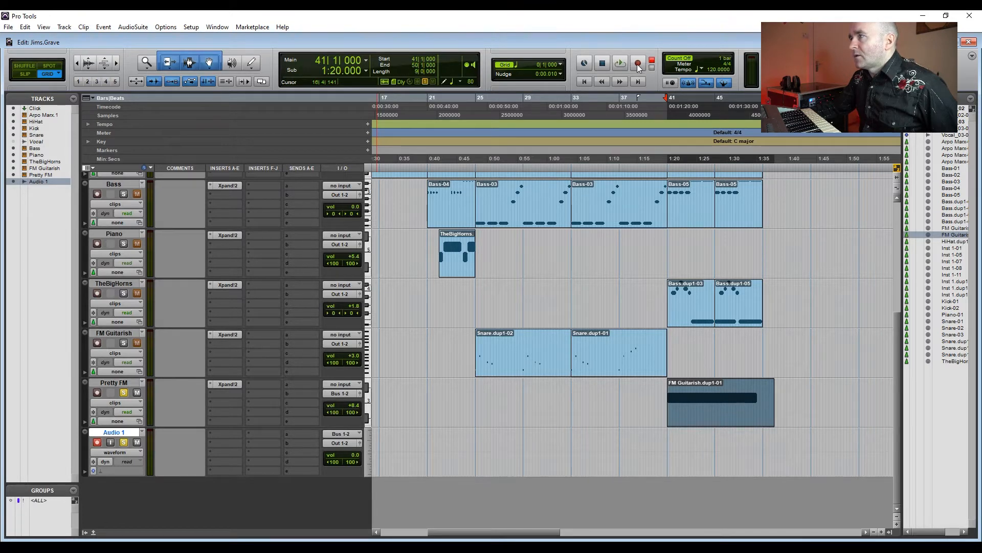
left_click(637, 65)
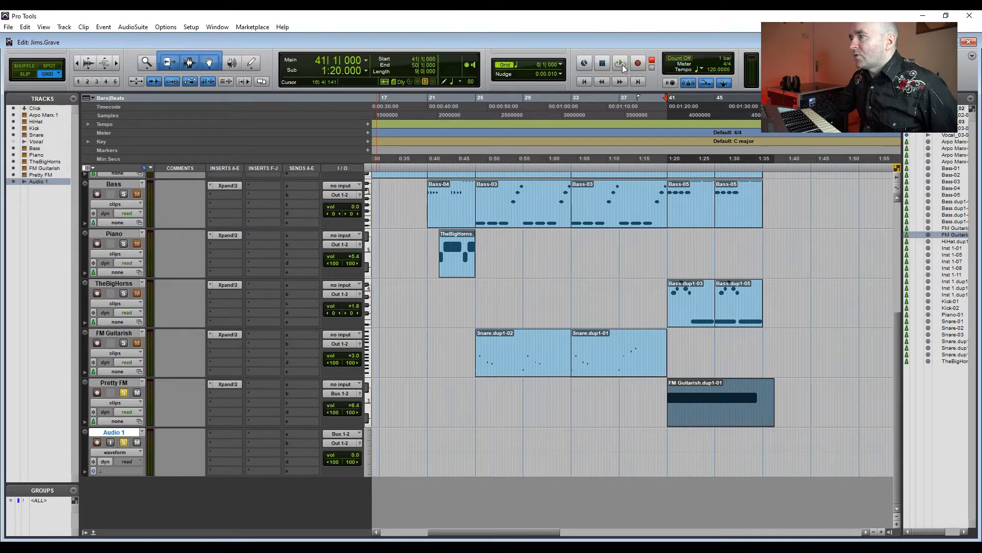
left_click(623, 65)
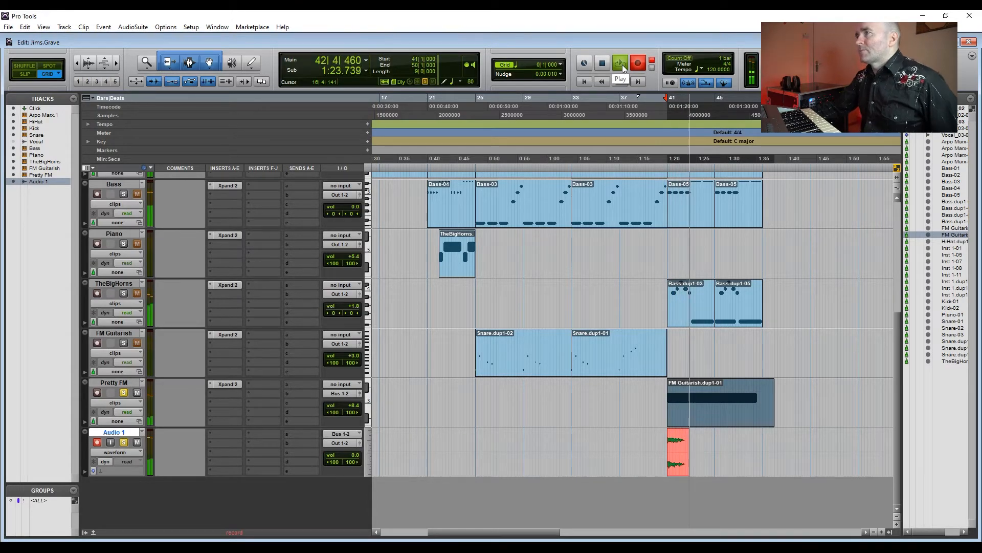
key("space")
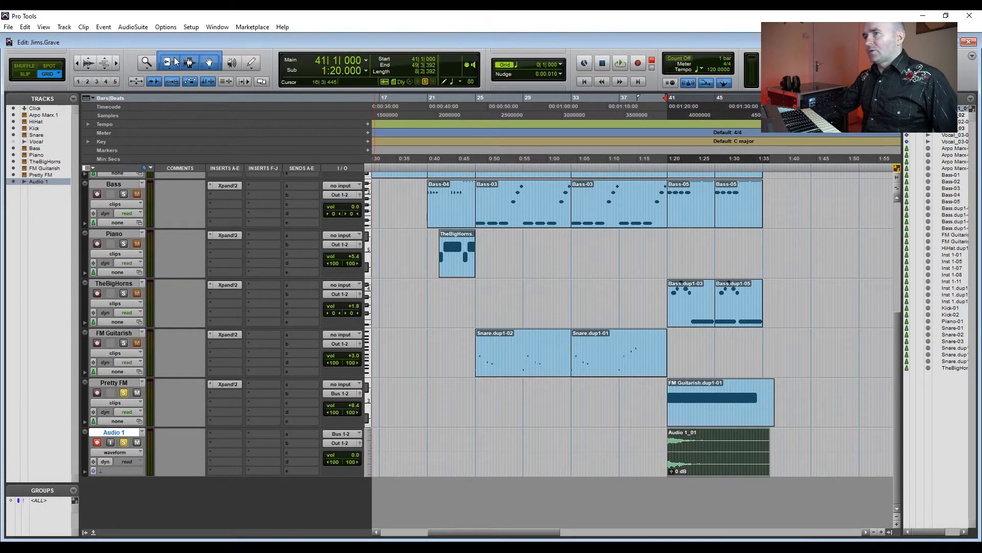
Reverse the recorded Audio 1 clip with the AudioSuite Reverse process and render it
left_click(128, 27)
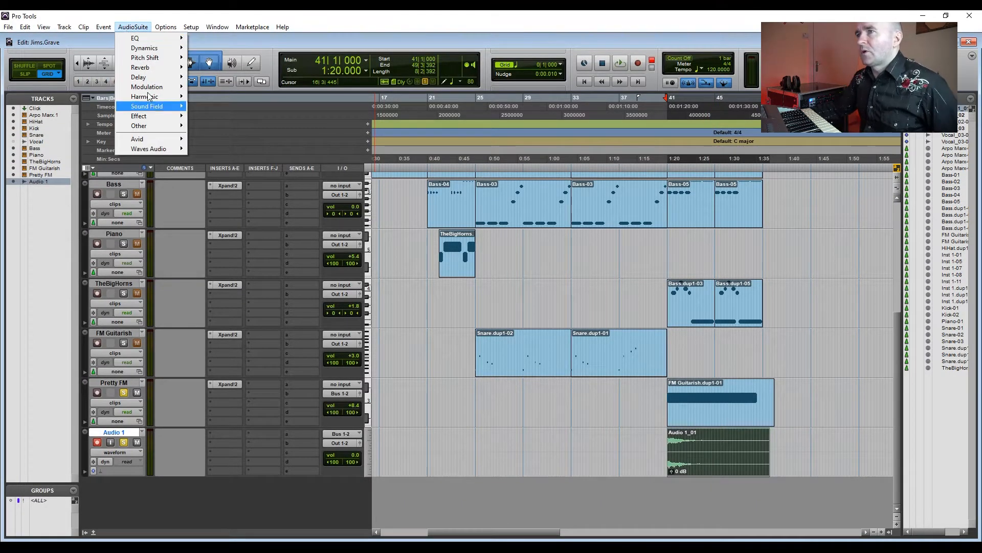
mouse_move(150, 127)
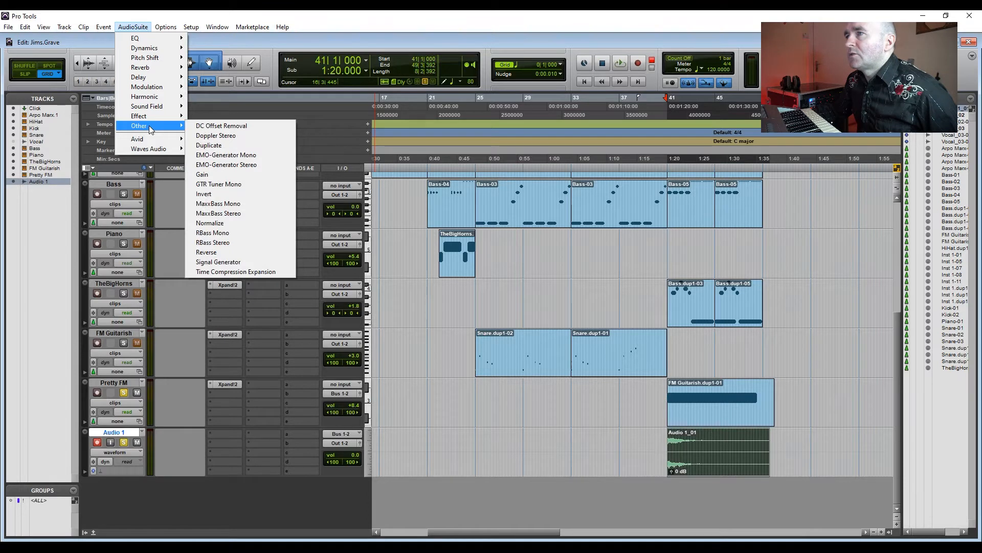
left_click(245, 250)
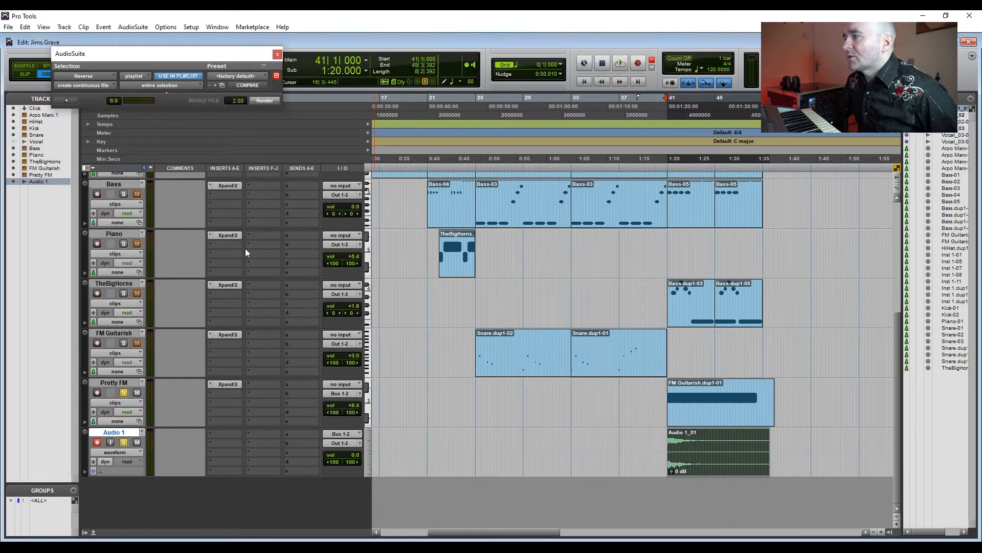
left_click(265, 100)
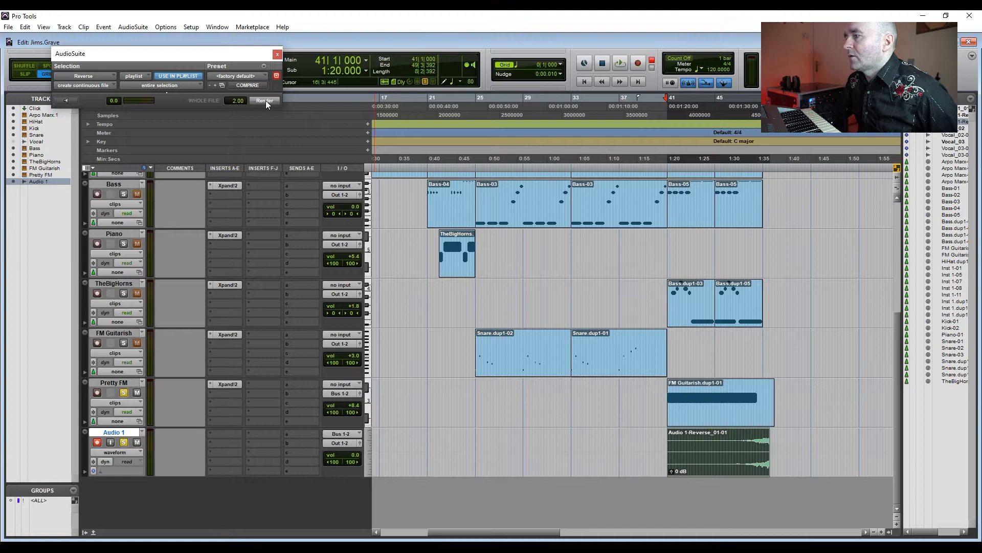
Hide the Pretty FM track and make it inactive
left_click(110, 380)
right_click(109, 379)
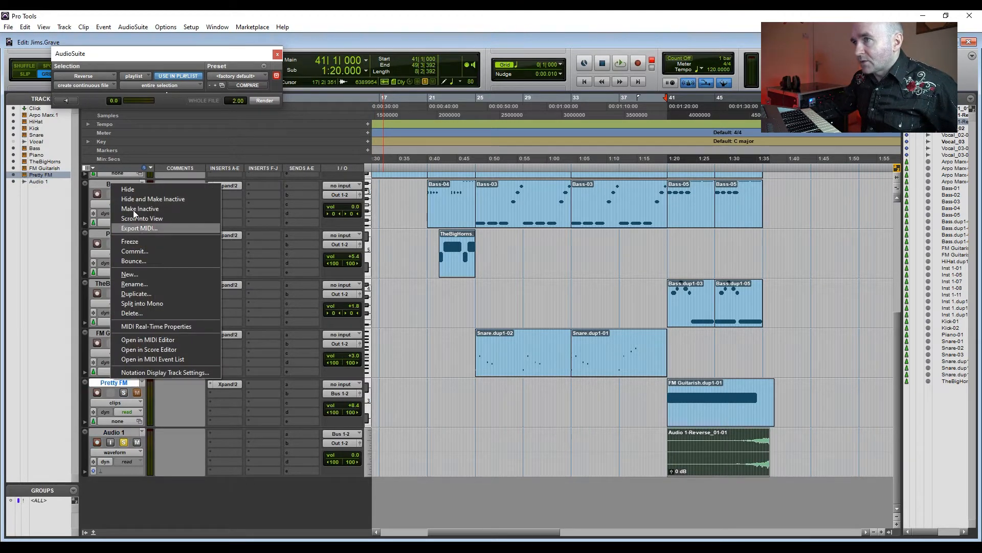
left_click(174, 200)
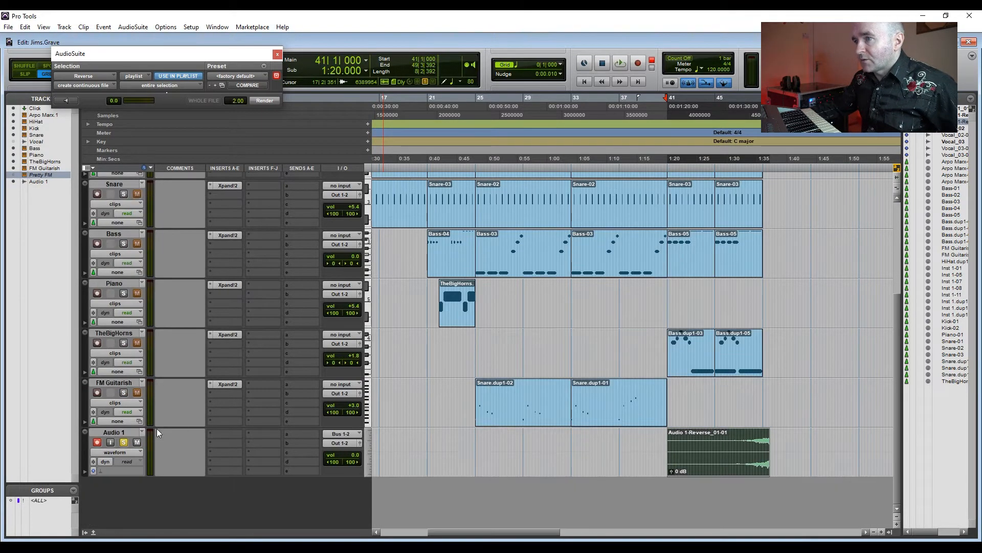
Play back the reversed clip with the song from bar 44 and from bar 47
left_click(704, 448)
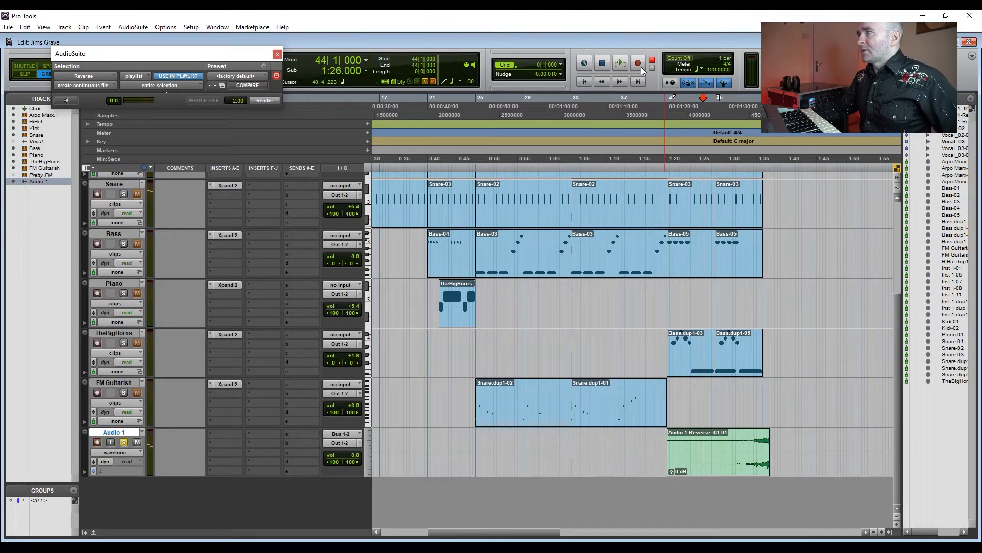
left_click(621, 64)
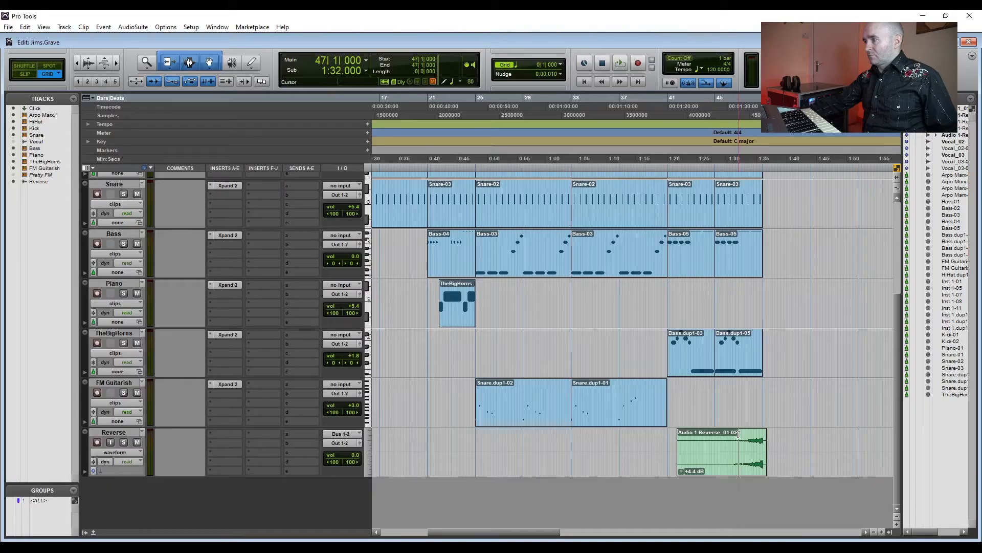
key("space")
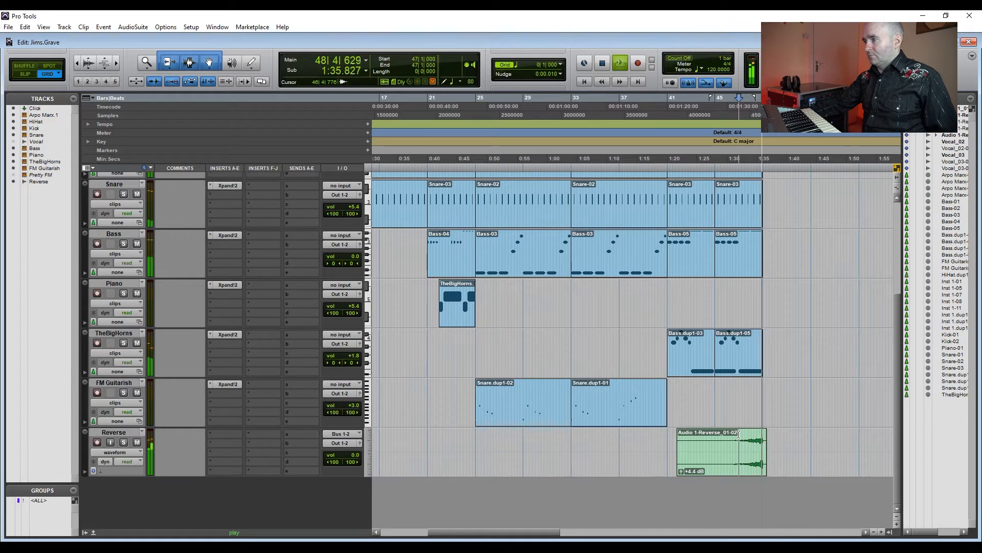
key("space")
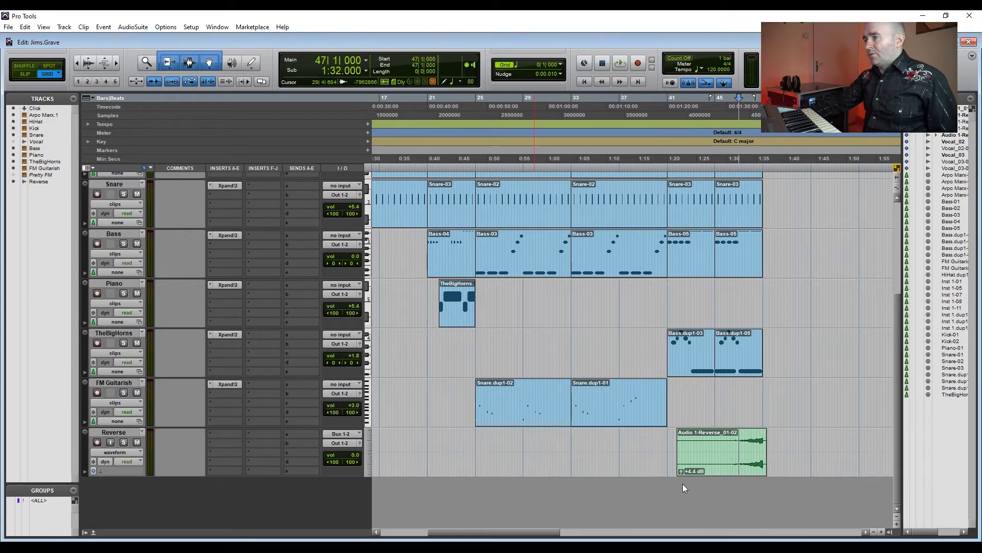
Copy the reversed clip on the Reverse track to start at 17|4, ahead of the section change at bar 25
left_click(744, 459)
left_click_drag(749, 464, 462, 460)
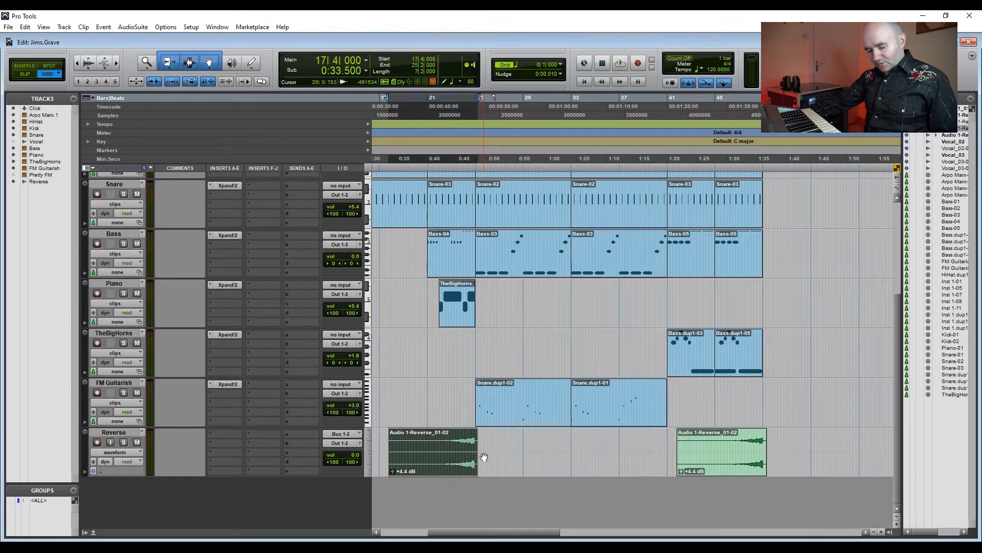
left_click(480, 433)
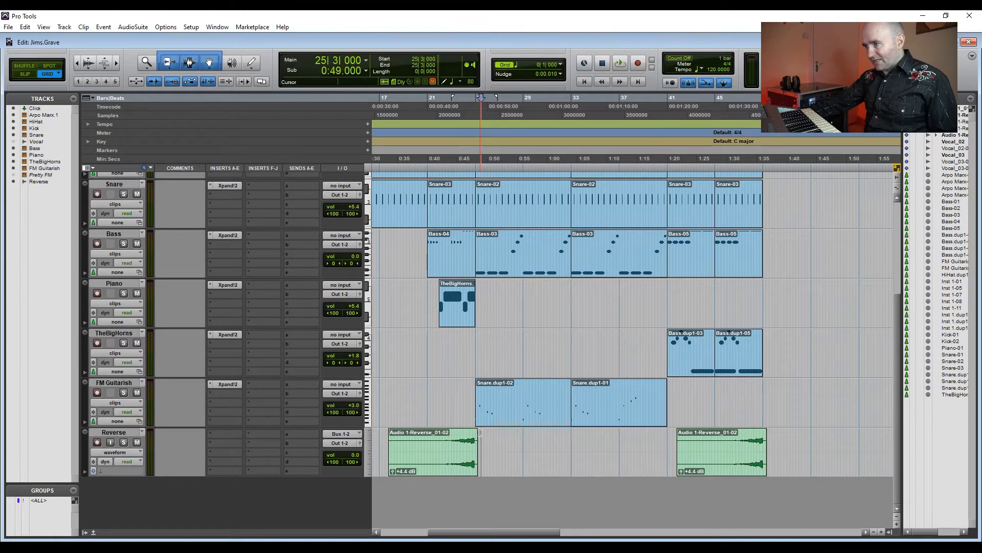
Move the copied reverse clip slightly later, to start at 17|4|353, so its swell ends exactly at bar 25
scroll(480, 433, "up", 5)
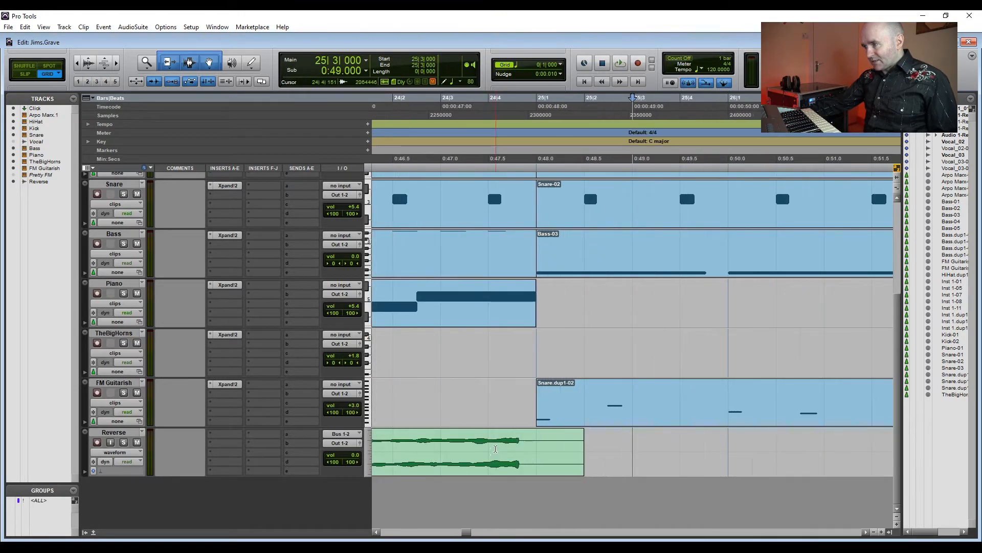
scroll(496, 448, "up", 1)
left_click(390, 459)
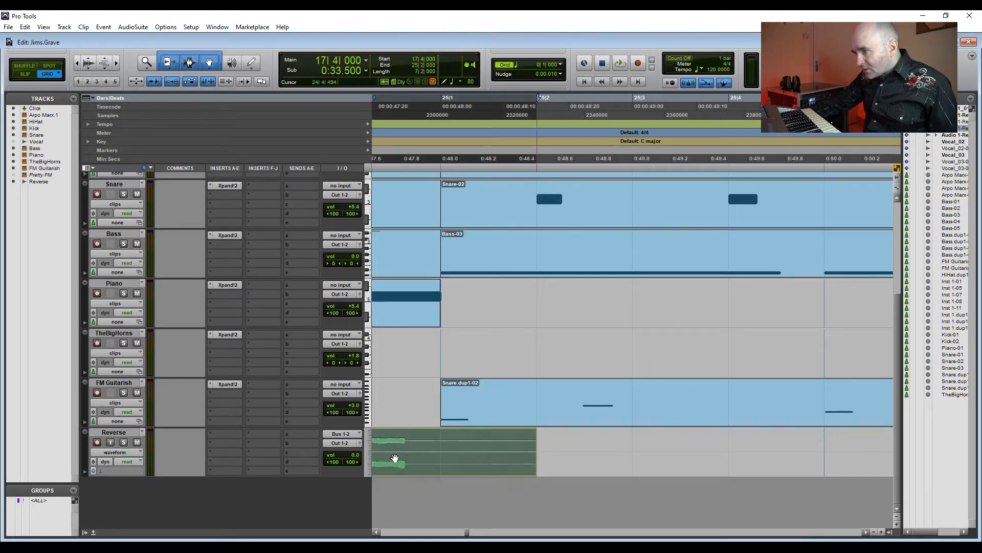
left_click_drag(402, 456, 402, 454)
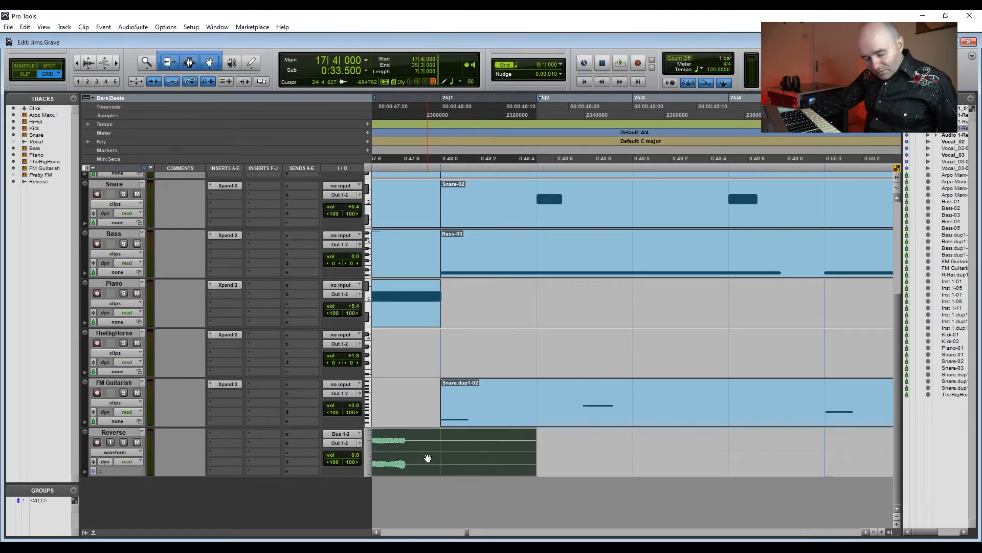
left_click_drag(398, 460, 416, 456)
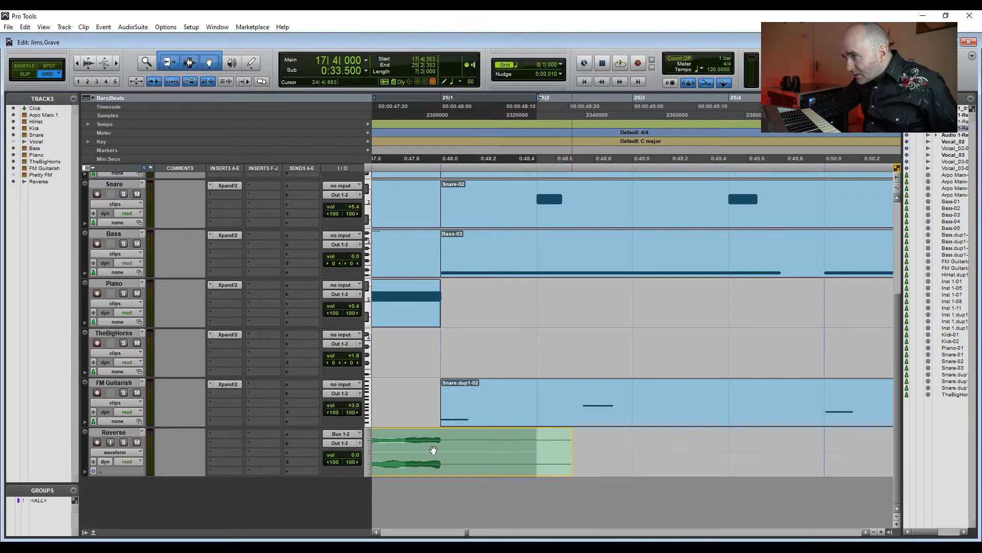
left_click_drag(433, 450, 435, 428)
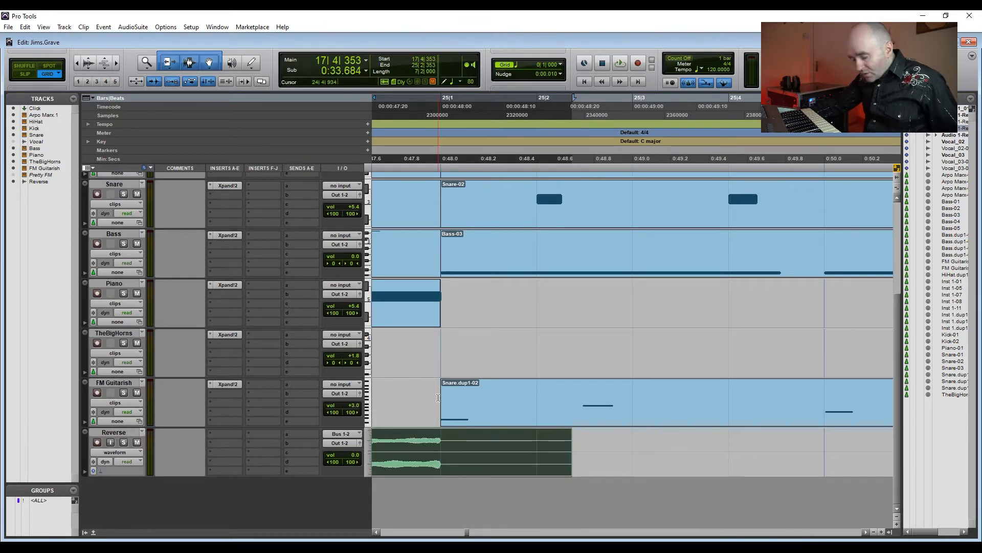
Play back the song from 21|4 through the section change at bar 25 with the copied reverse swell
key("r")
key("r")
key("r")
key("r")
key("r")
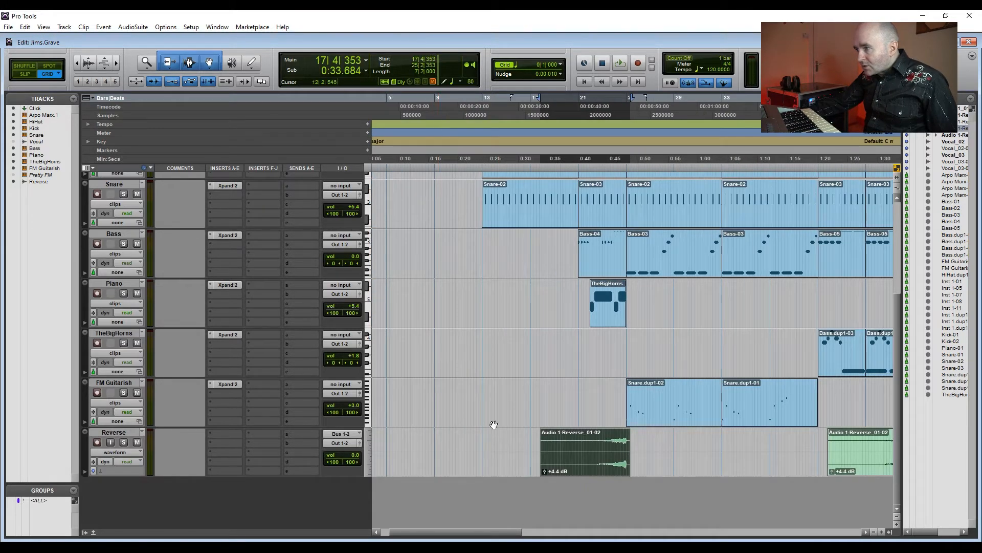
left_click(587, 389)
key("space")
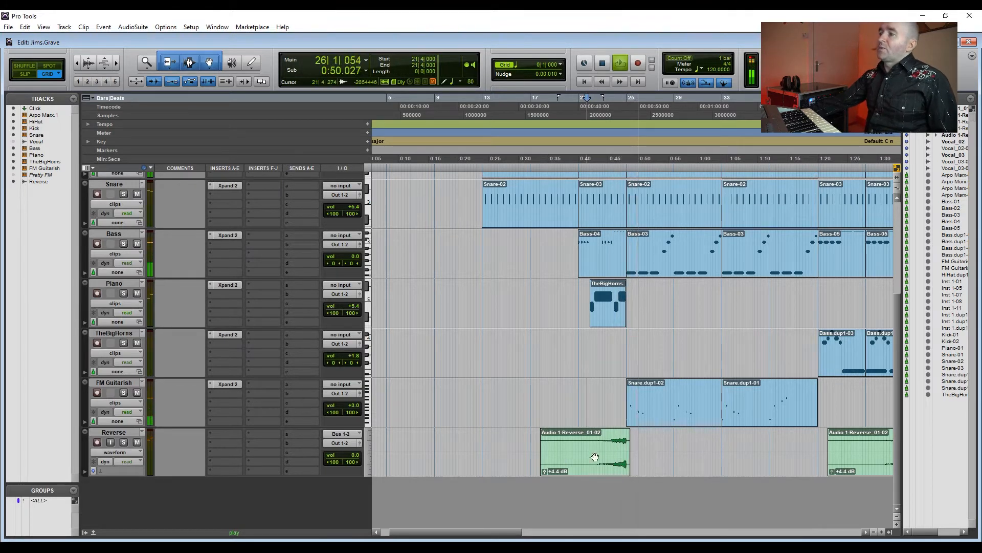
key("space")
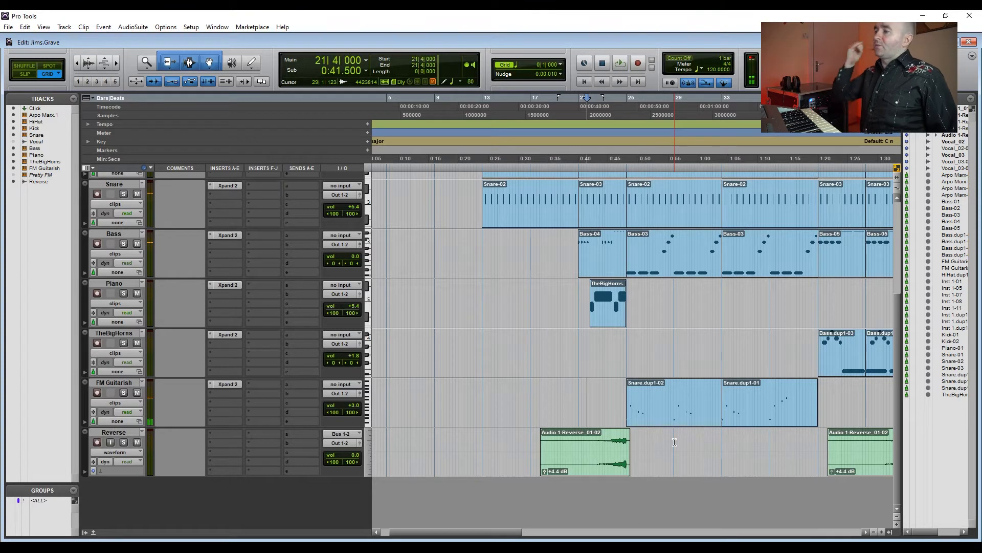
Delete the copied reverse clip before bar 25 from the Reverse track
left_click(582, 474)
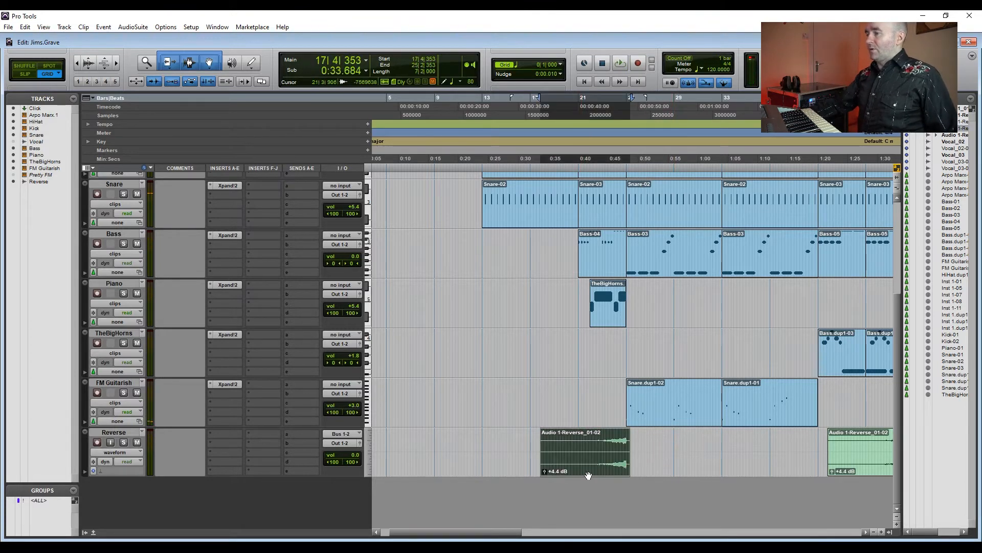
key("Delete")
View the Ambience + FX presets in the duplicated FM Guitarish track's Xpand!2, keep 07 Better Go Home, and close the plug-in
left_click_drag(494, 529, 553, 527)
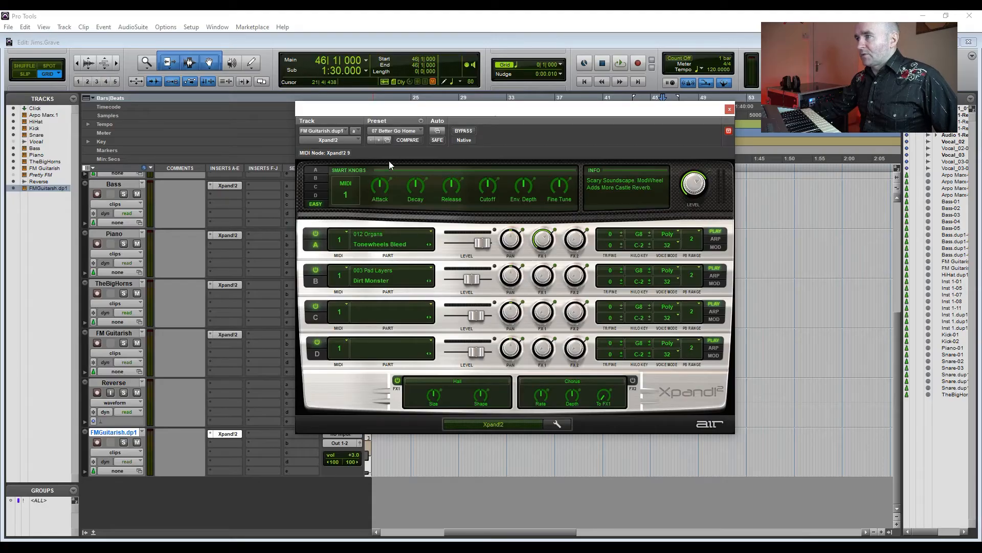
left_click(393, 132)
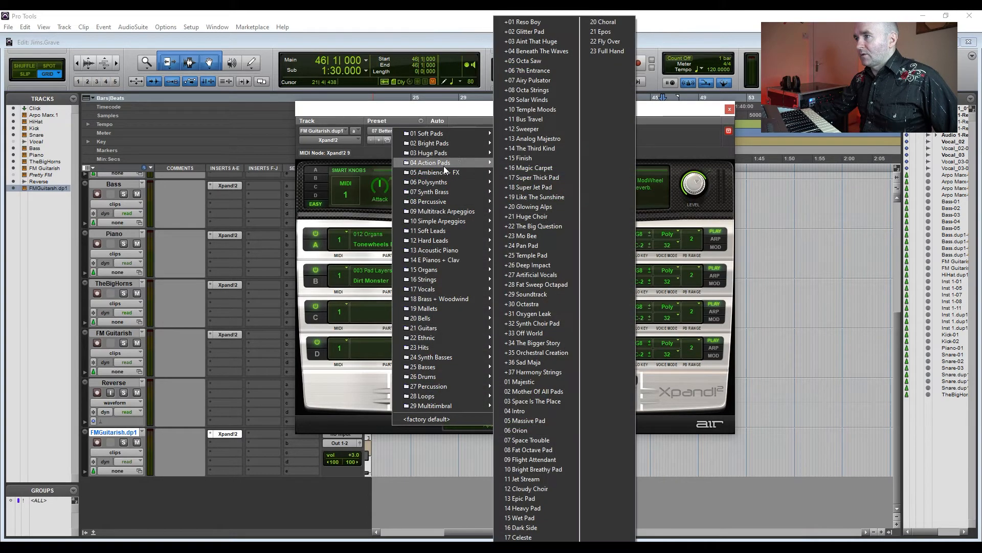
mouse_move(446, 175)
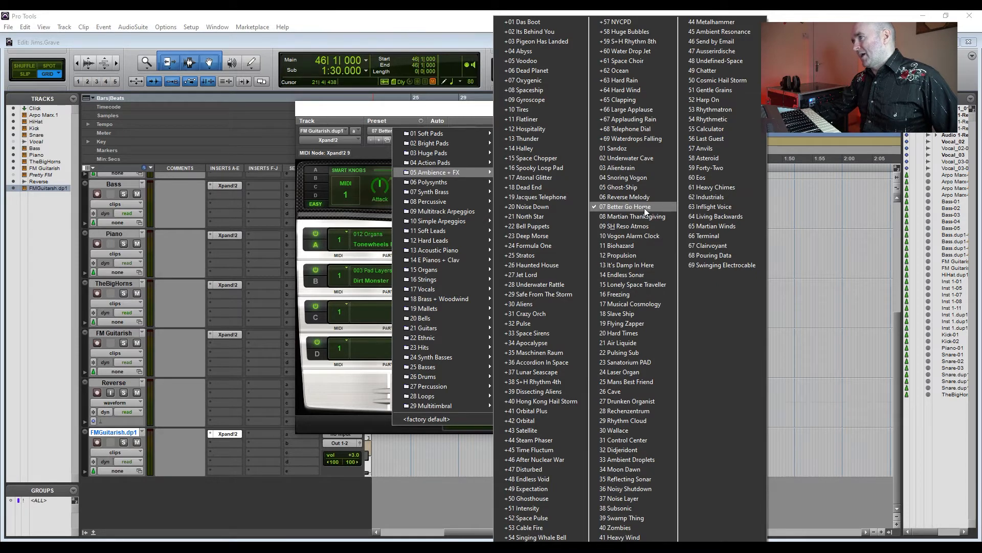
left_click(472, 114)
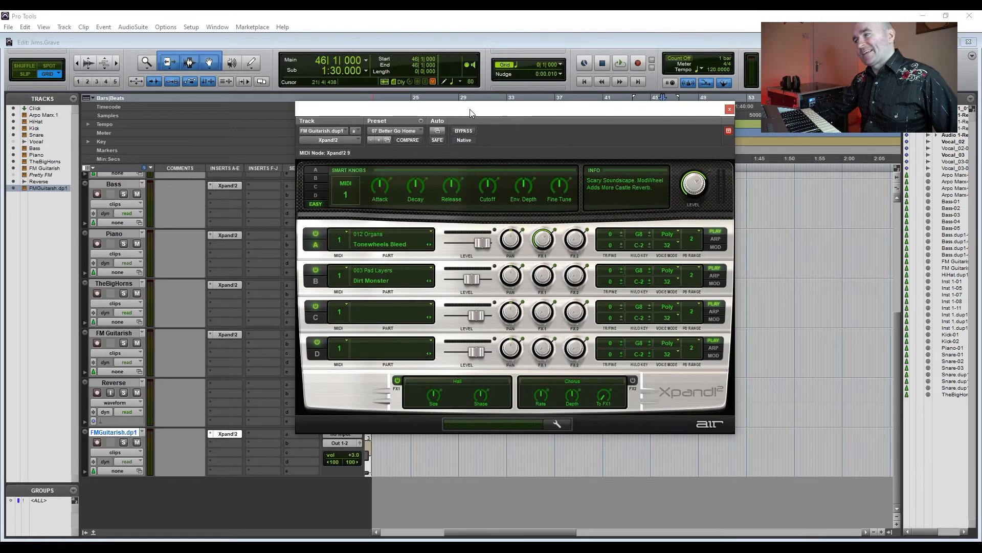
left_click(730, 109)
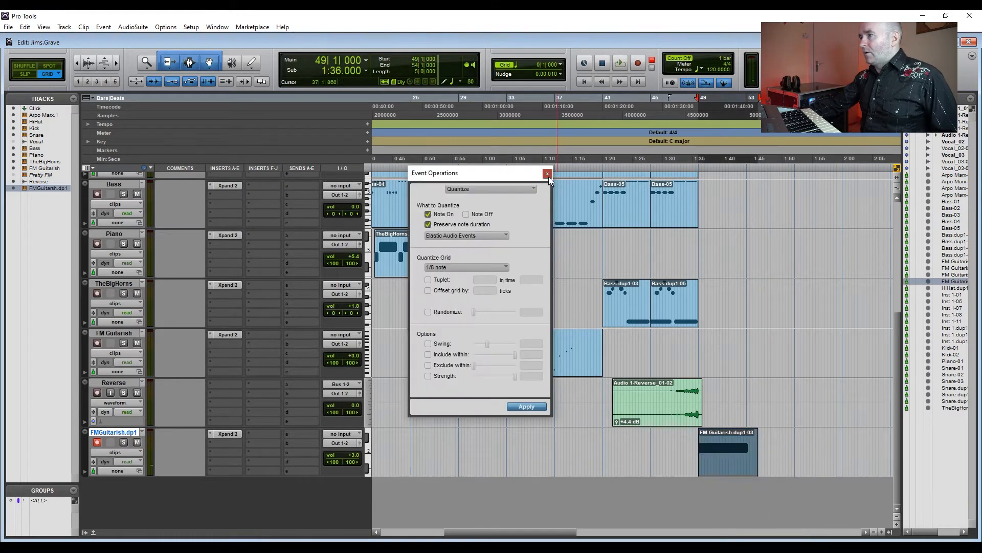
Close the Quantize dialog and transpose the clip at bar 49 on the duplicated FM Guitarish track down one octave
left_click(548, 173)
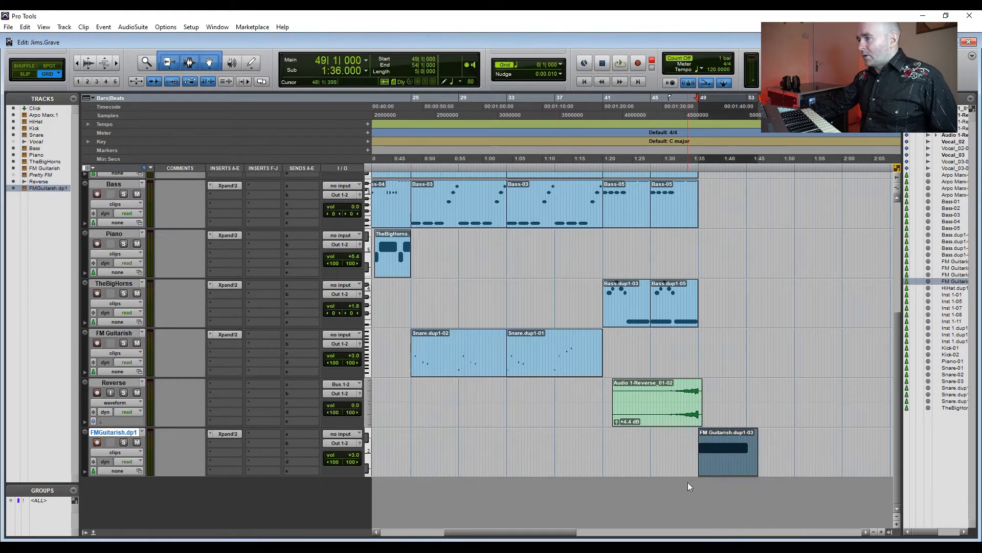
right_click(712, 457)
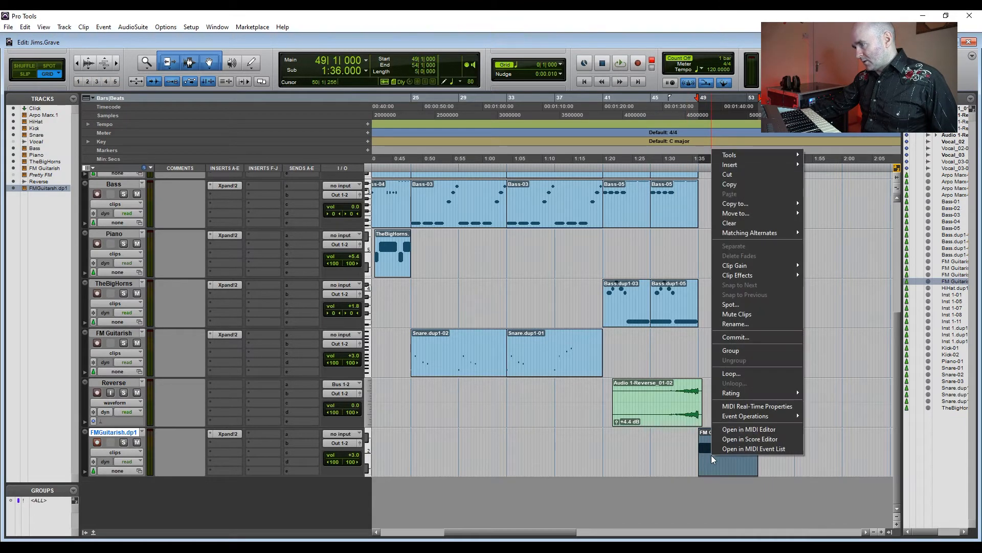
mouse_move(735, 416)
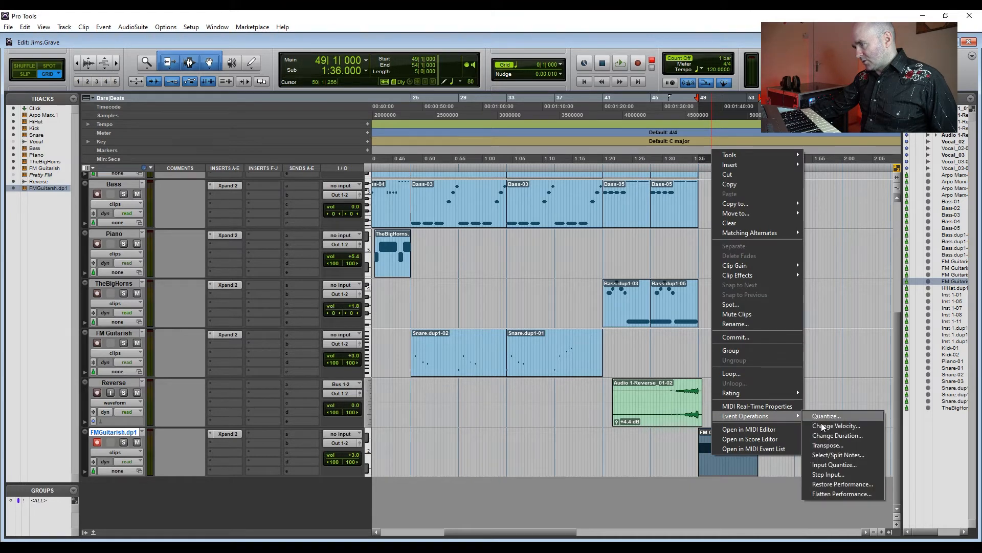
left_click(827, 444)
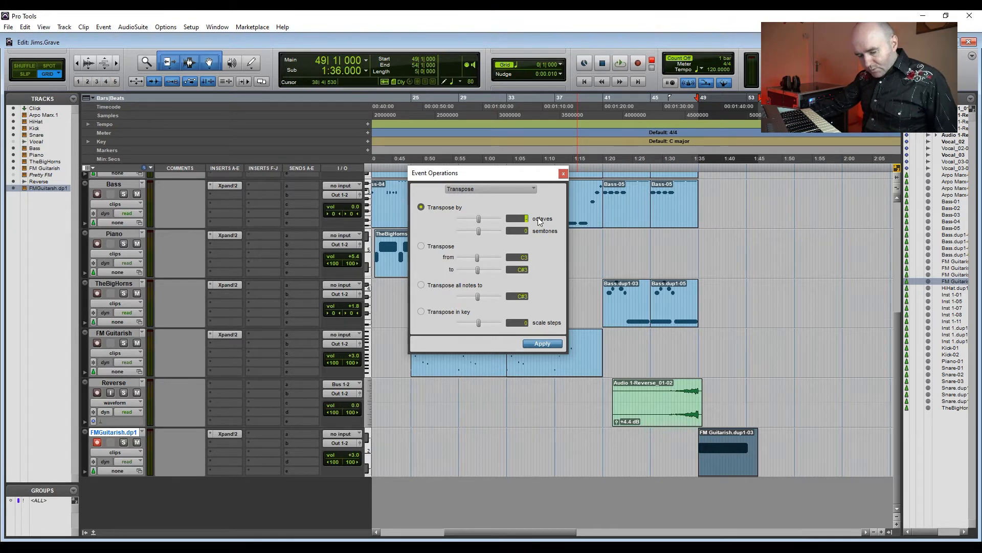
left_click(539, 342)
Solo the duplicated FM Guitarish track, play its transposed clip from bar 49, and close the Transpose dialog
left_click(123, 441)
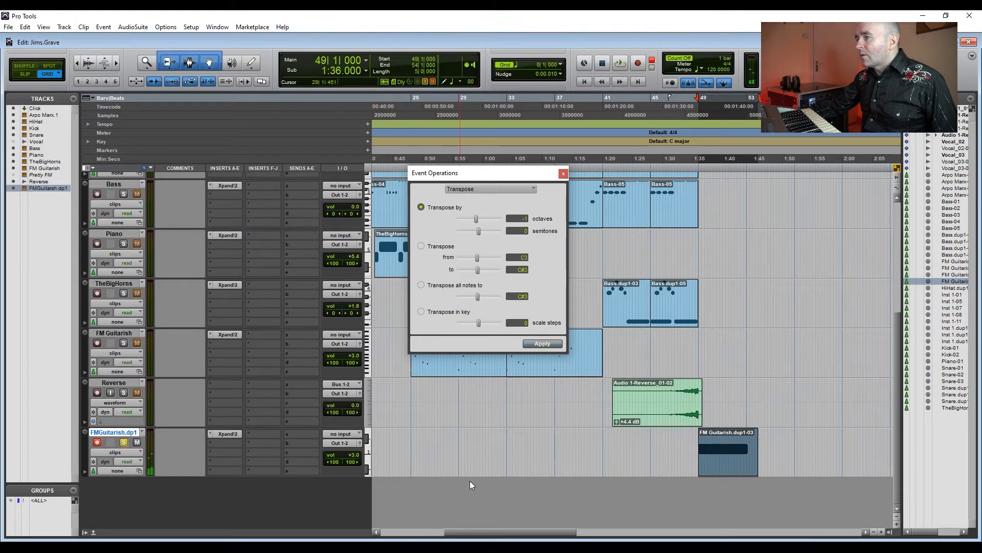
key("space")
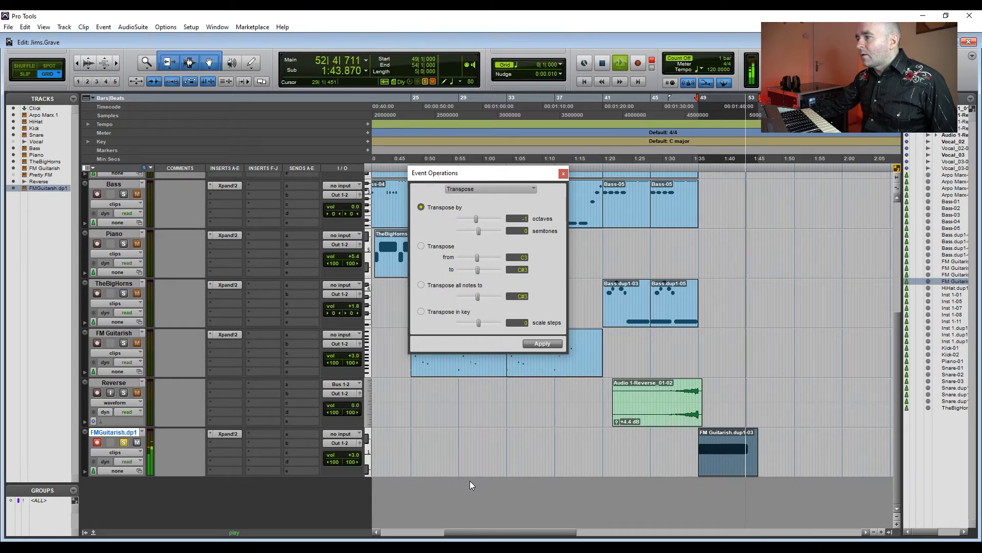
key("space")
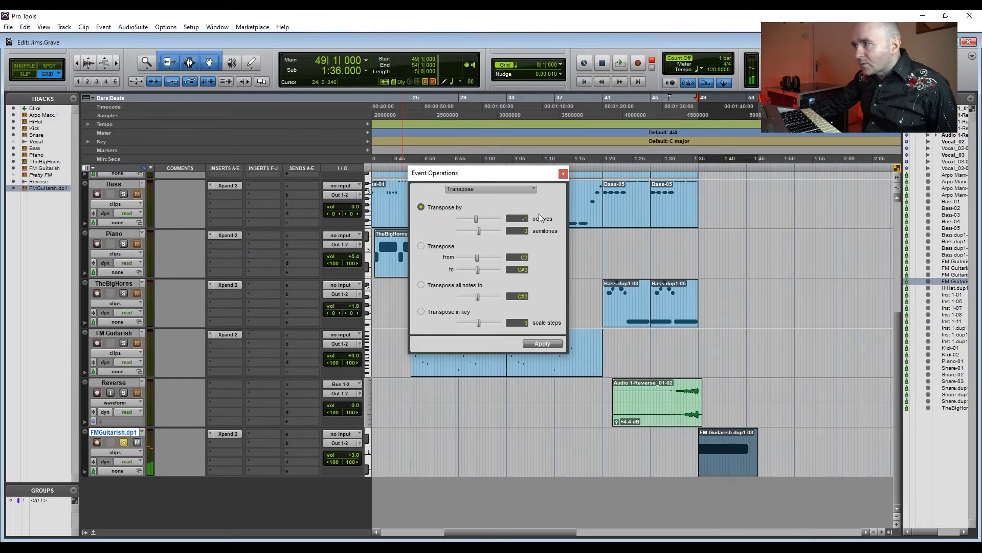
left_click(562, 175)
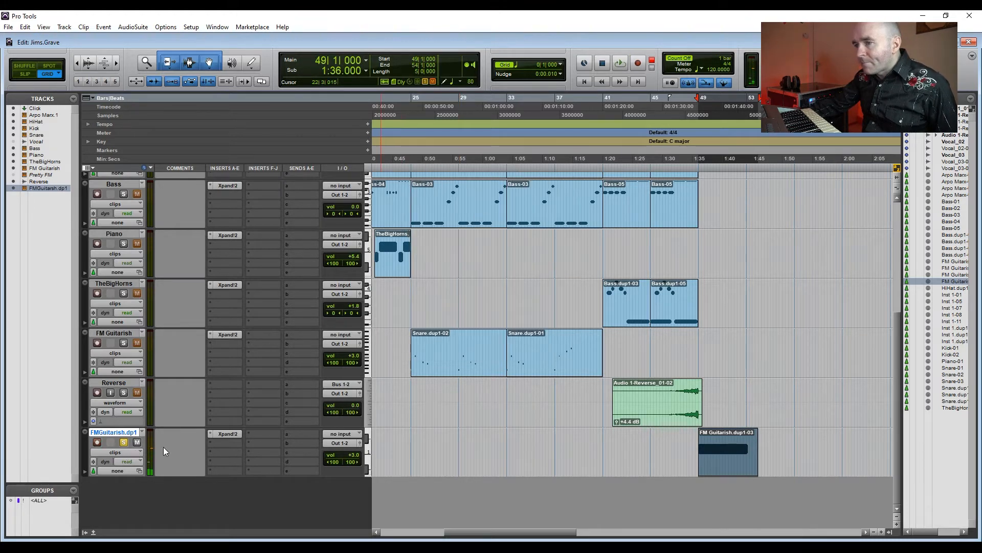
Show the duplicated FM Guitarish track's audio volume automation and draw a fade from bar 49 down to minimum at bar 53
left_click(126, 452)
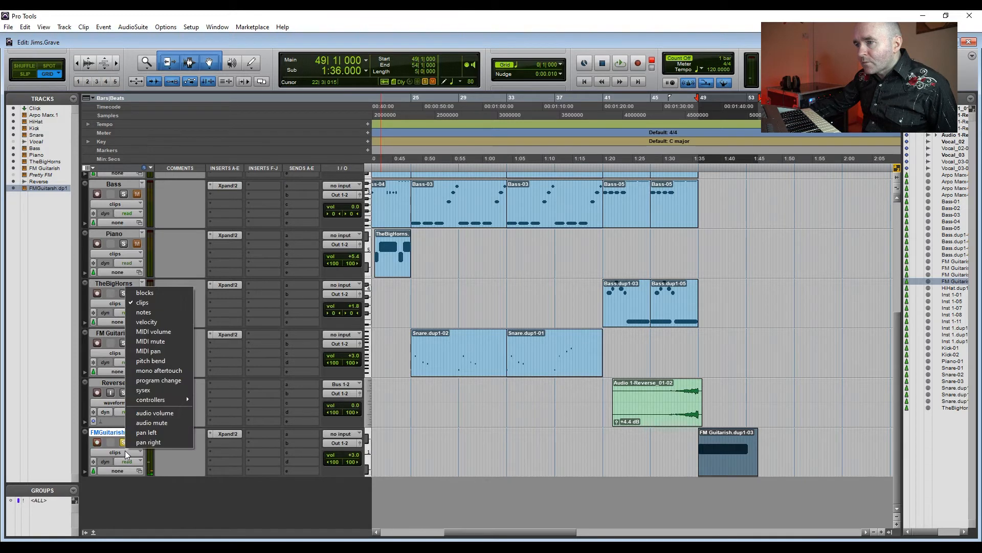
left_click(149, 412)
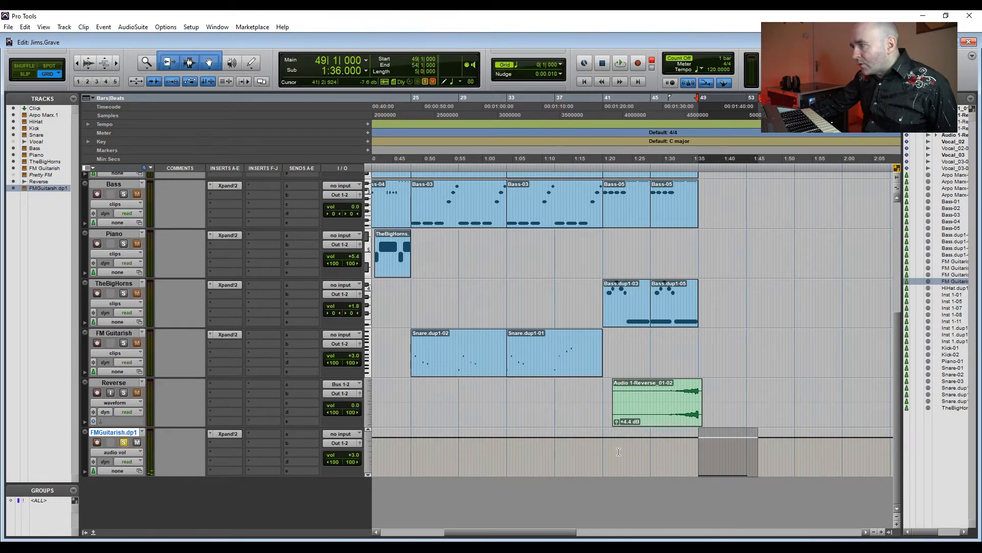
left_click(253, 63)
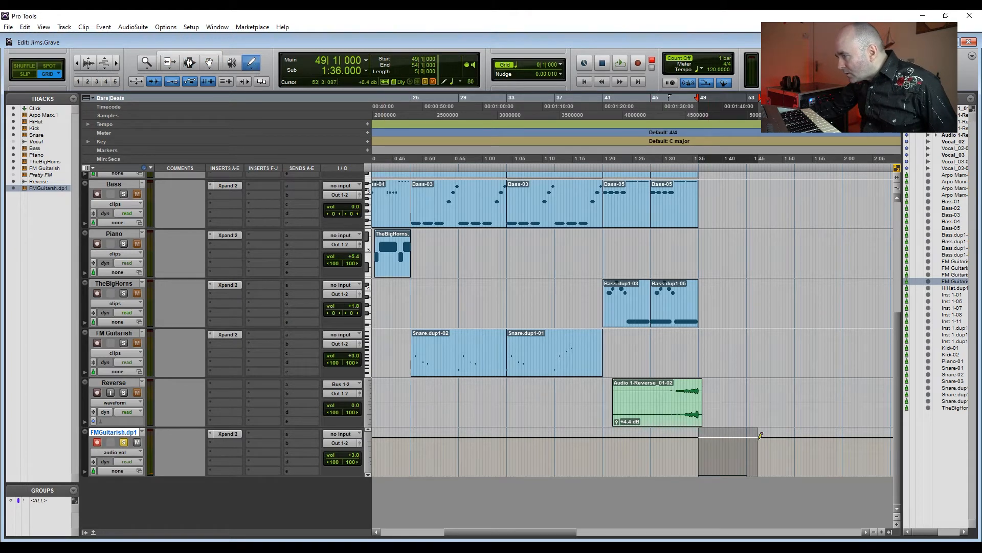
left_click(748, 438)
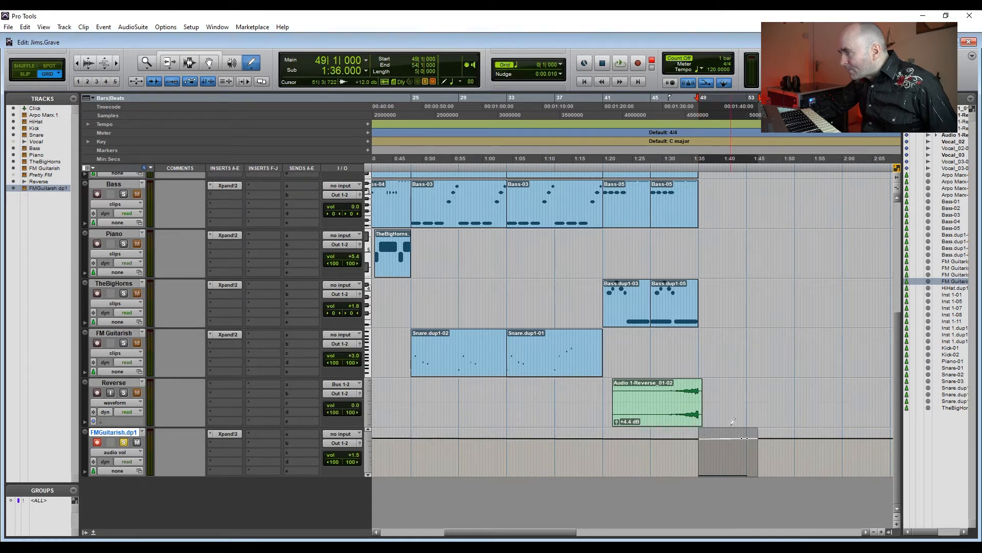
left_click(209, 63)
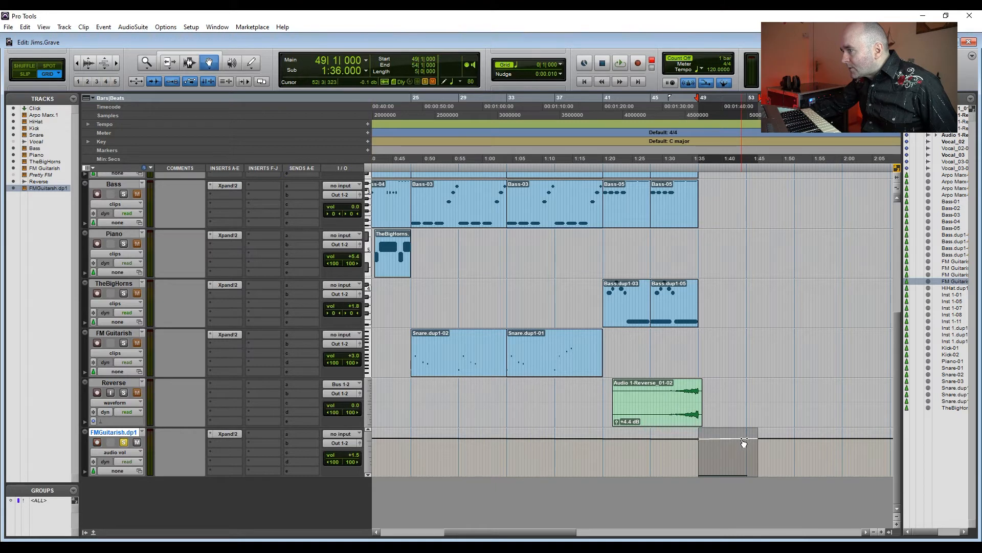
left_click_drag(748, 475, 747, 486)
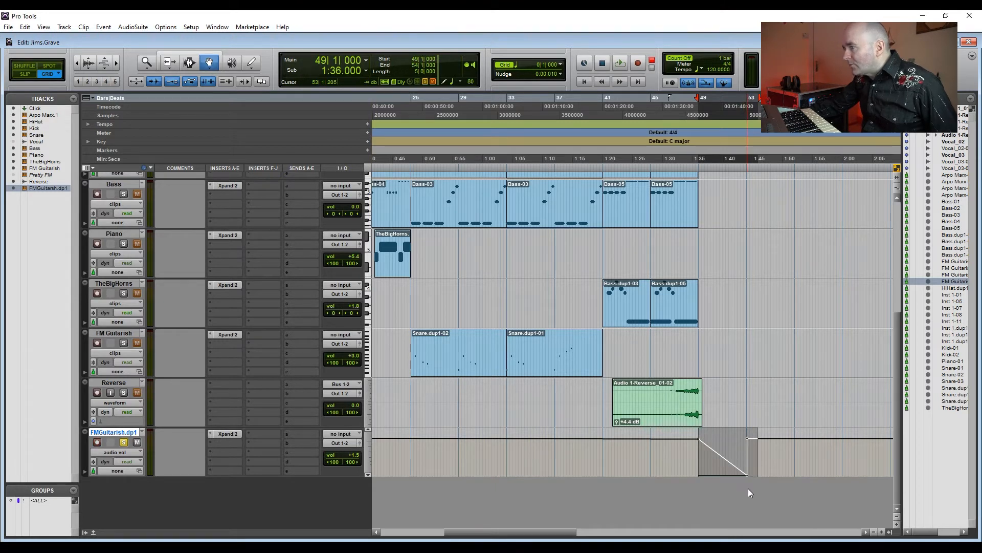